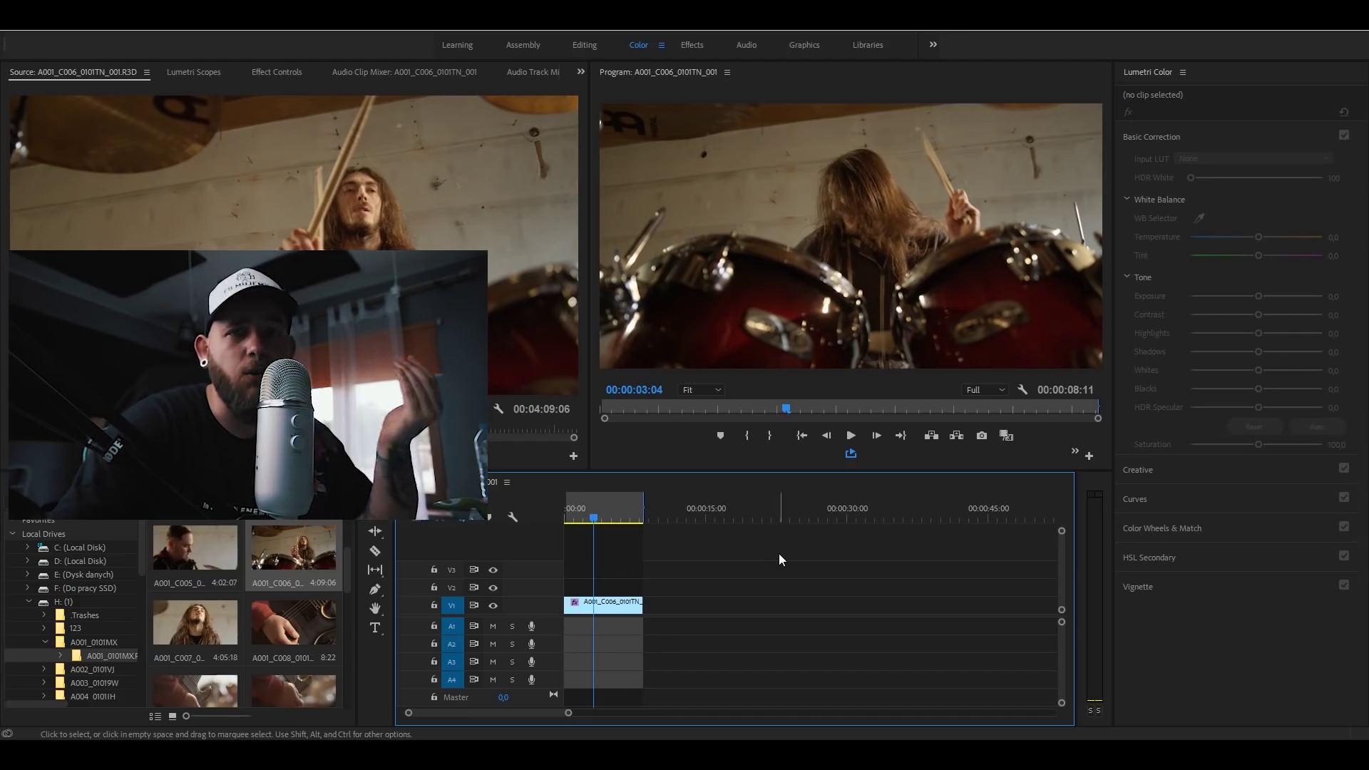
- Select the drummer clip A001_C006_0101TN_001 on V1 and expand Basic Correction in Lumetri Color
{"action": "left_click", "coordinate": [1213, 375]}
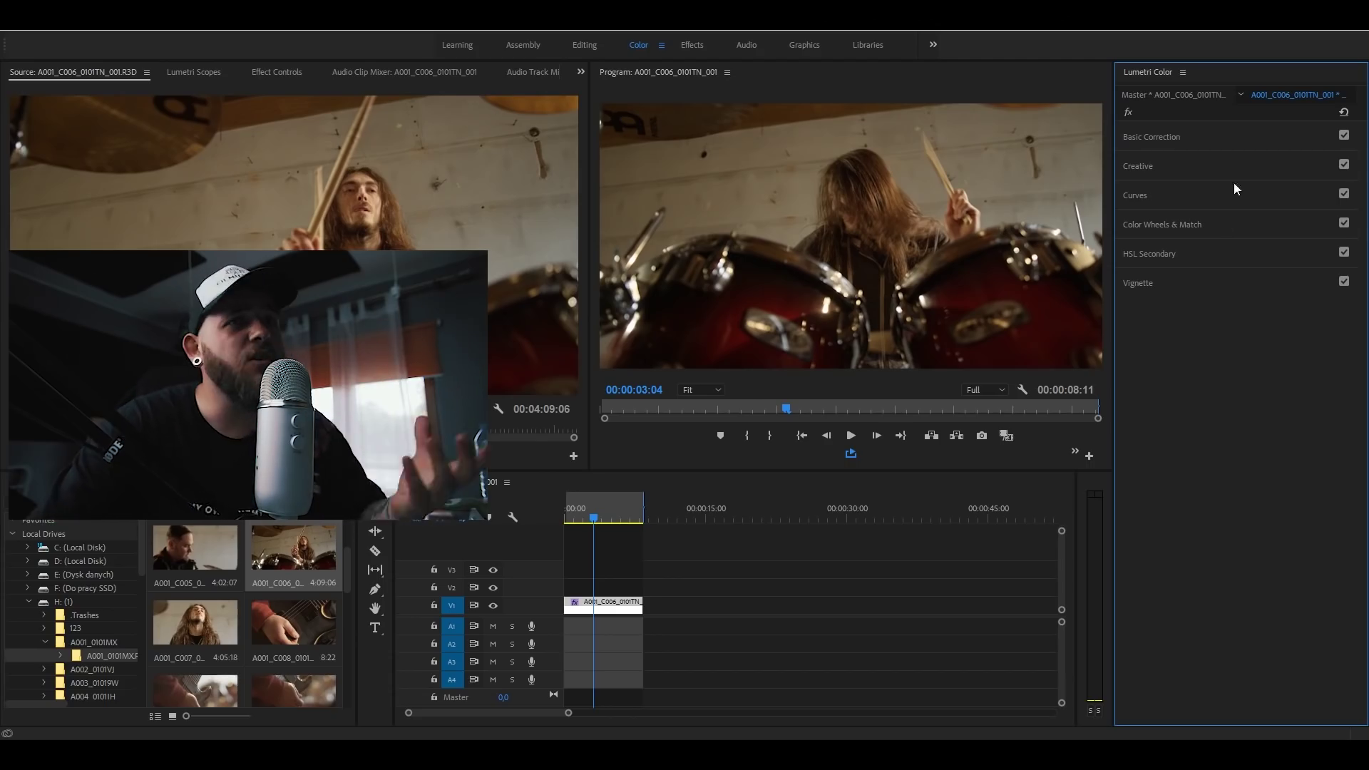
{"action": "left_click", "coordinate": [1204, 138]}
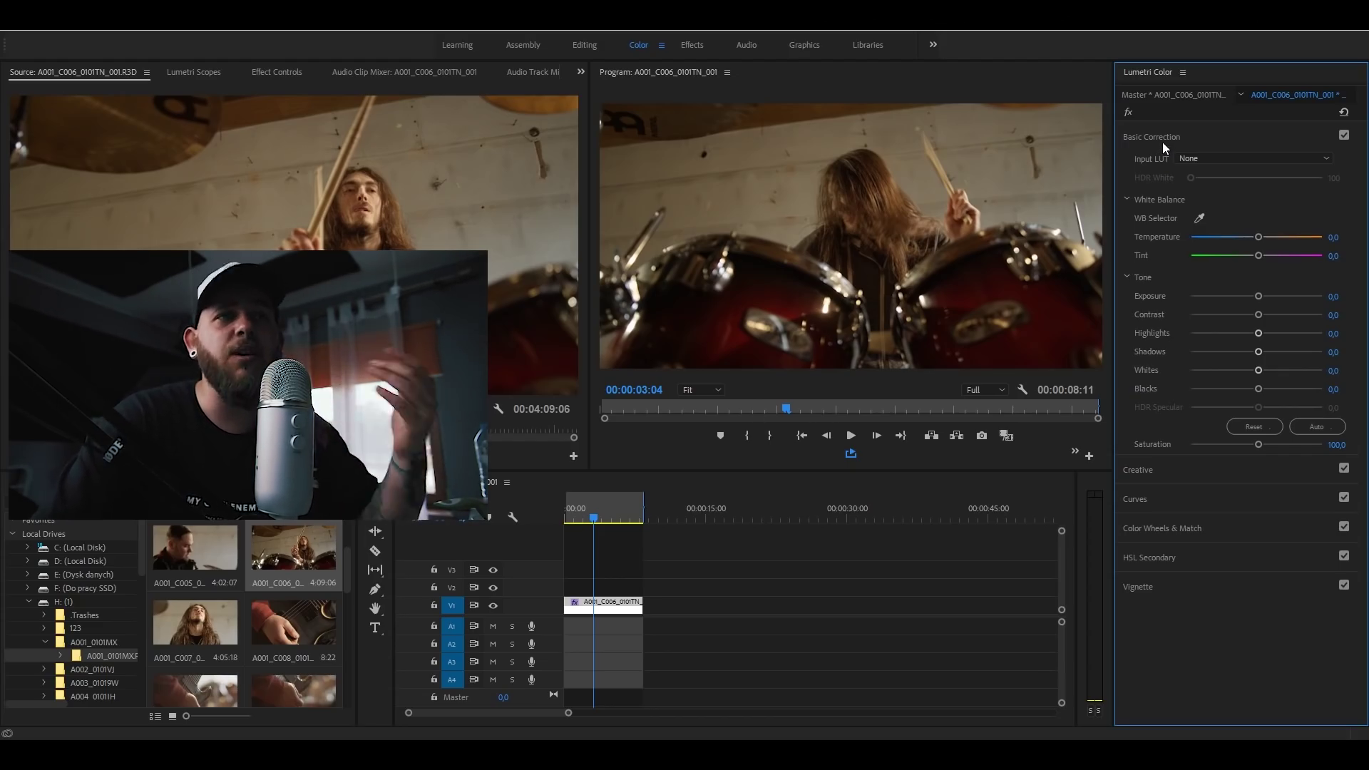
- Show Lumetri Scopes from the Source panel's overflow menu and reselect the drummer clip
{"action": "left_click", "coordinate": [909, 569]}
{"action": "left_click", "coordinate": [580, 71]}
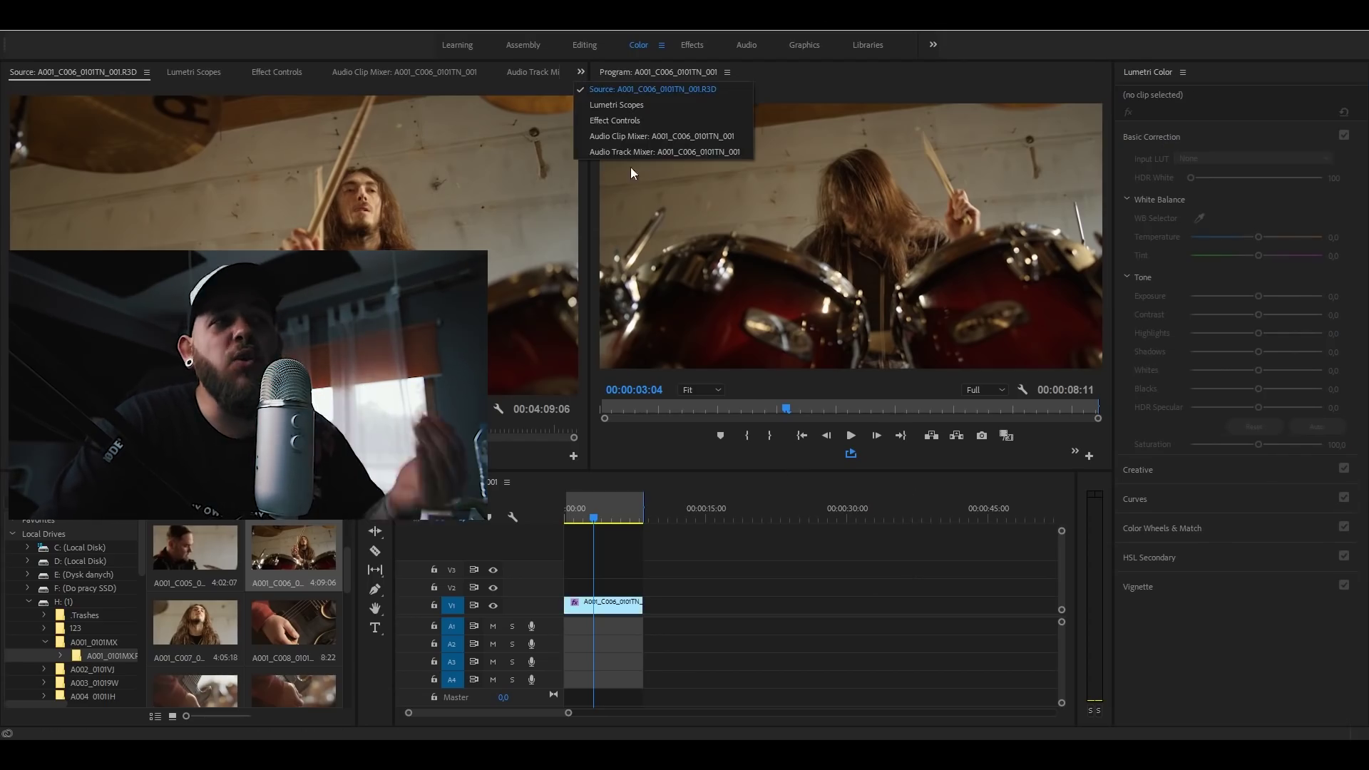
{"action": "left_click", "coordinate": [606, 105]}
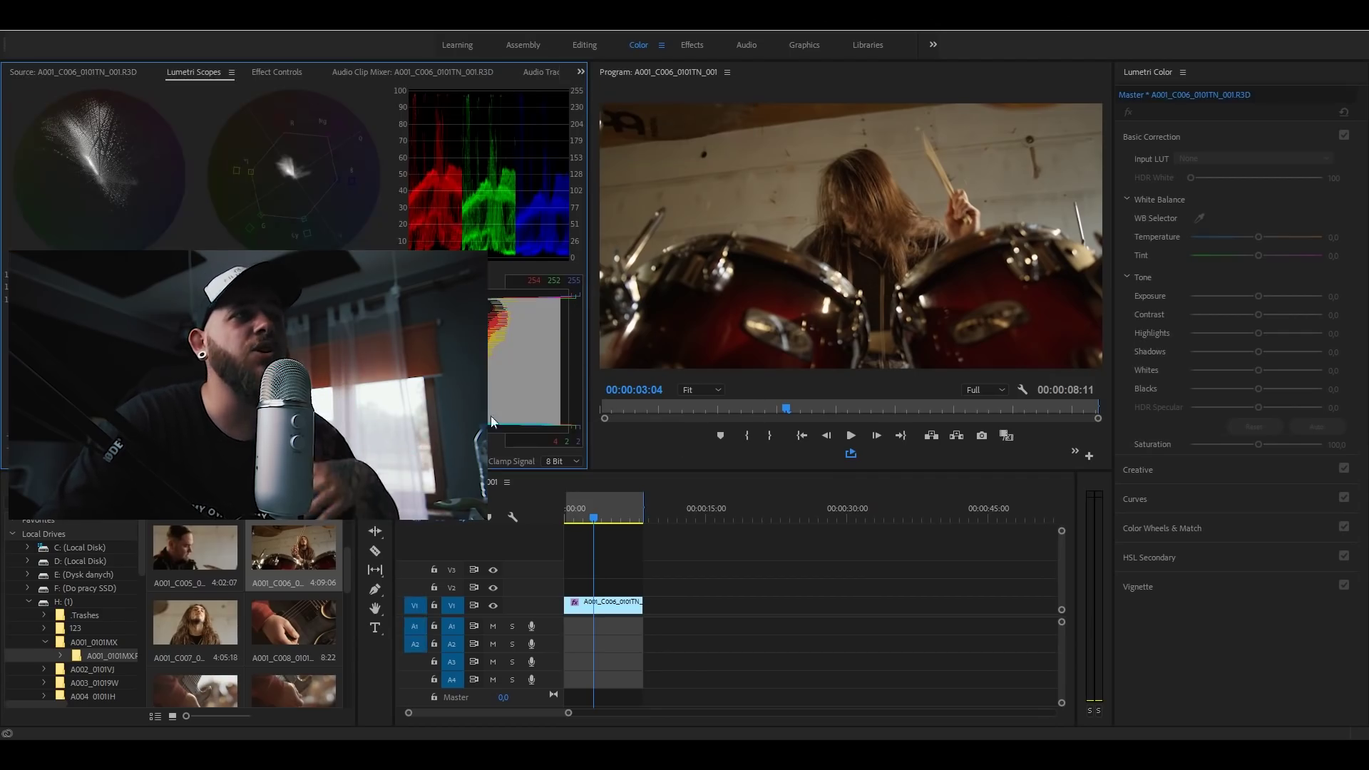
{"action": "left_click", "coordinate": [603, 601]}
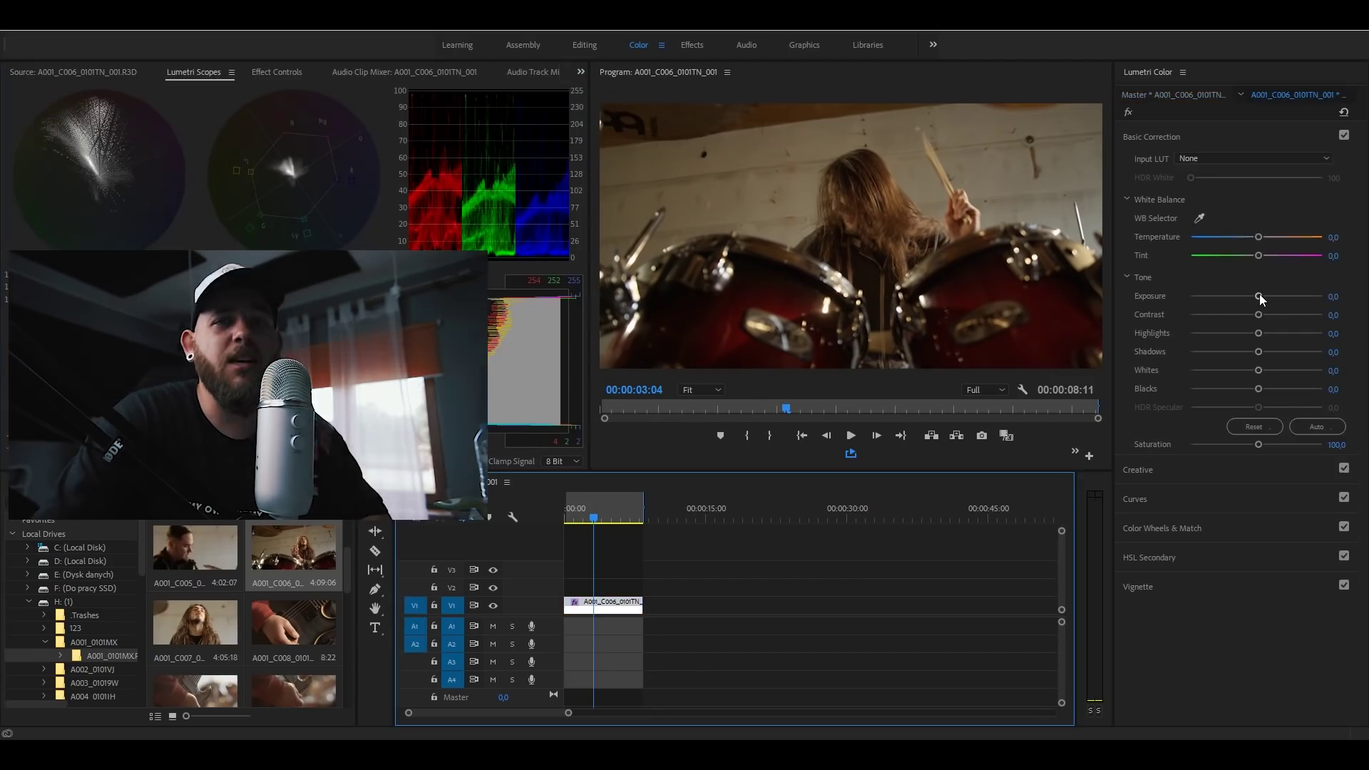
{"action": "left_click_drag", "start_coordinate": [1260, 296], "coordinate": [1258, 296]}
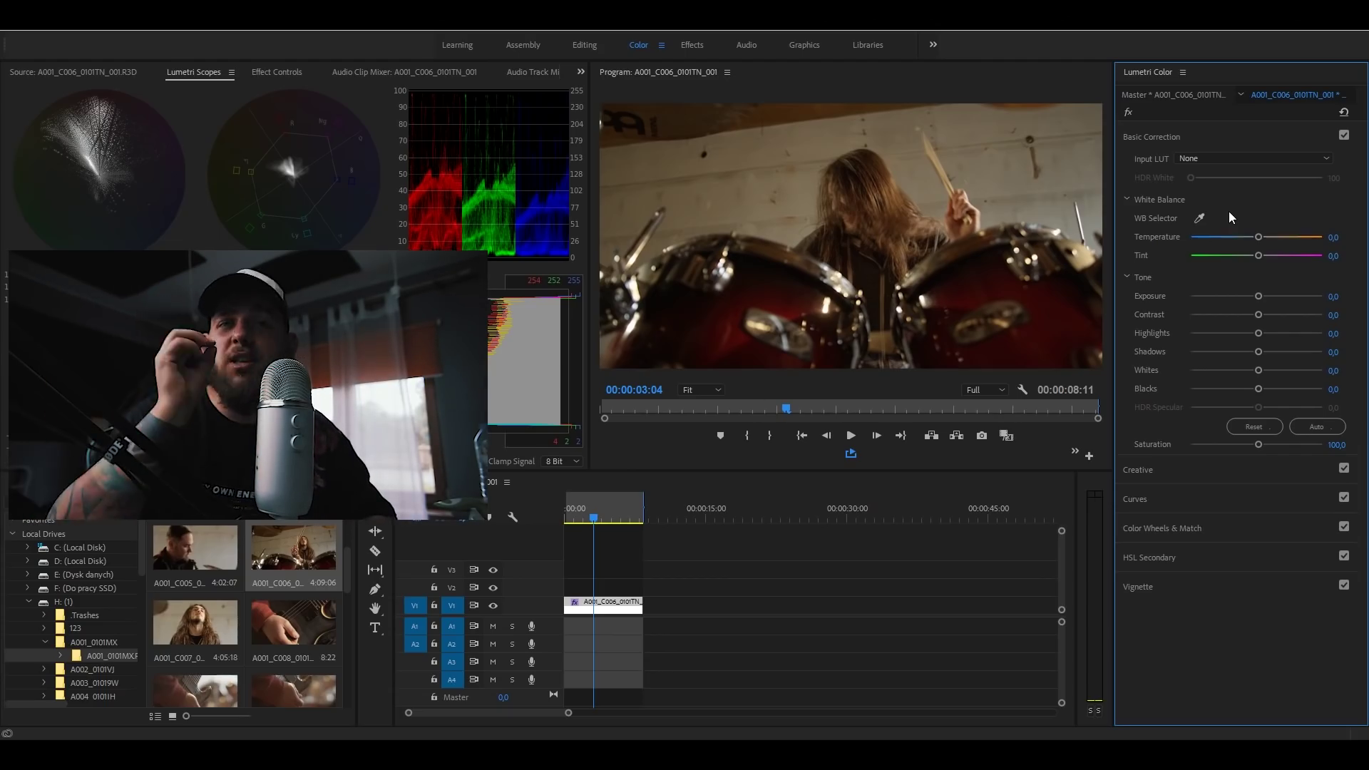
- Sample the white wall with the WB Selector, giving Temperature -41,6 and Tint 12,8
{"action": "key", "text": "shift+3"}
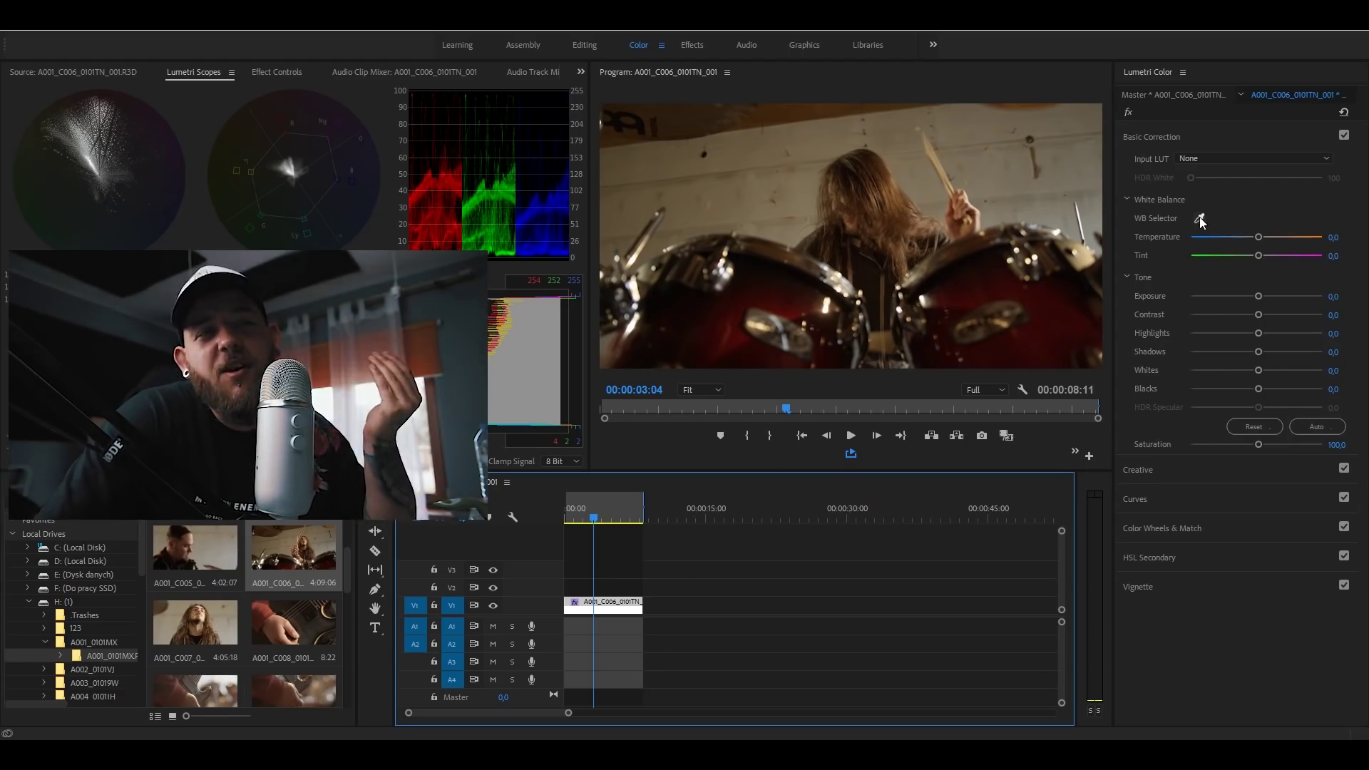
{"action": "left_click", "coordinate": [1200, 218]}
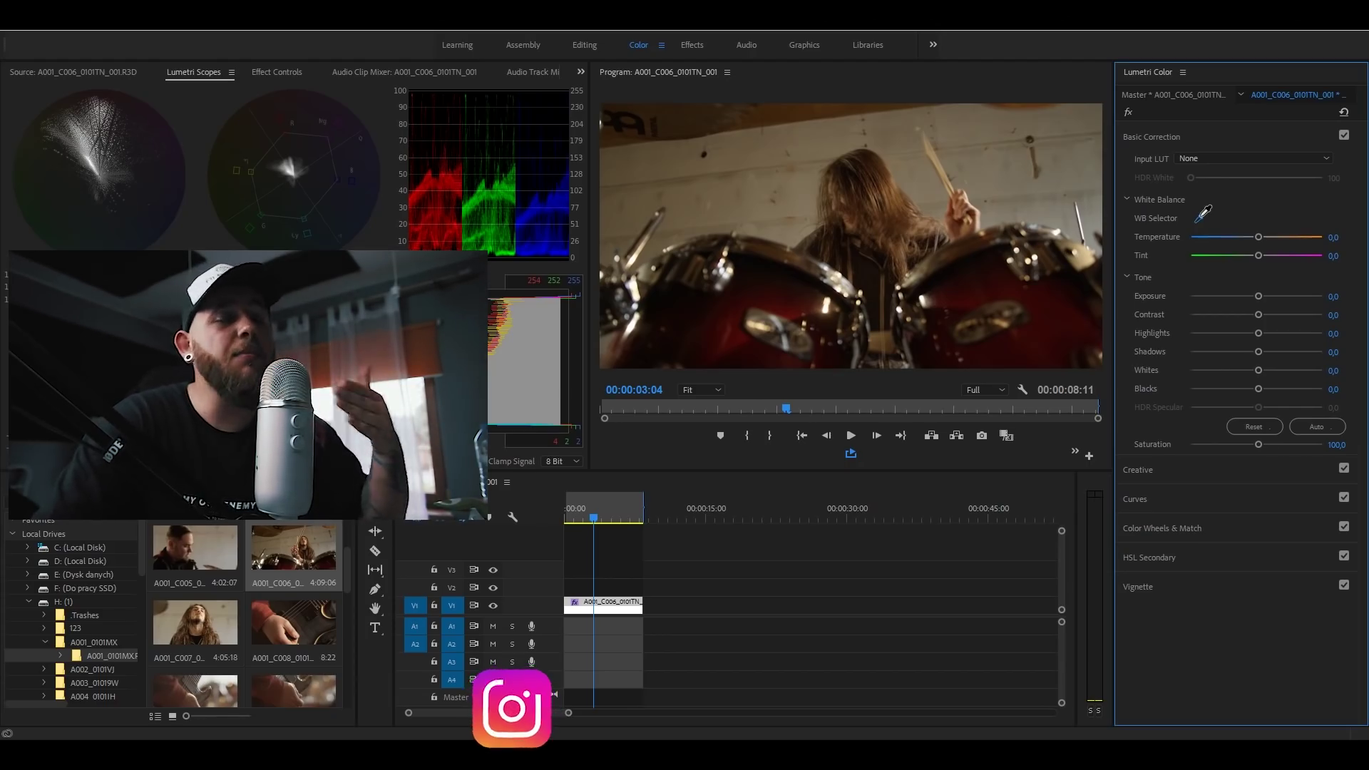
{"action": "left_click", "coordinate": [1203, 214]}
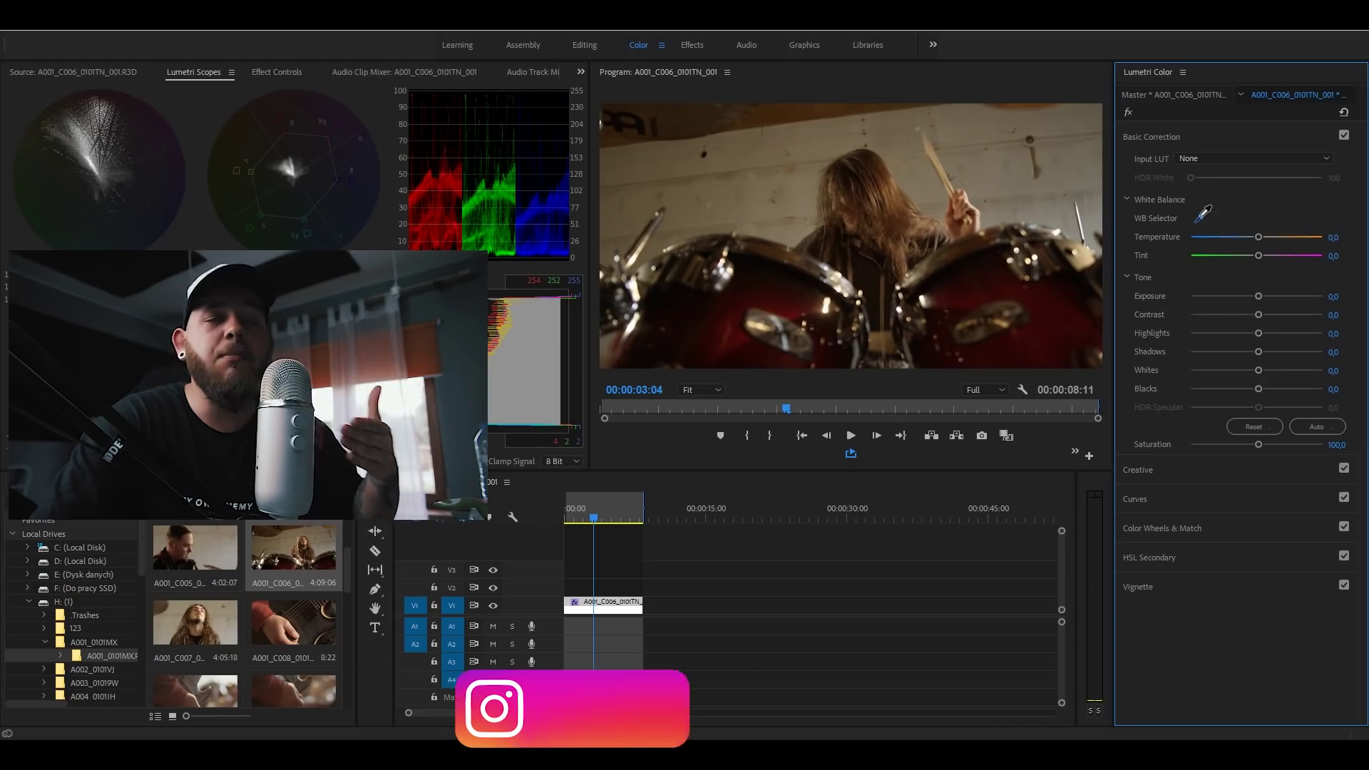
{"action": "left_click", "coordinate": [1003, 173]}
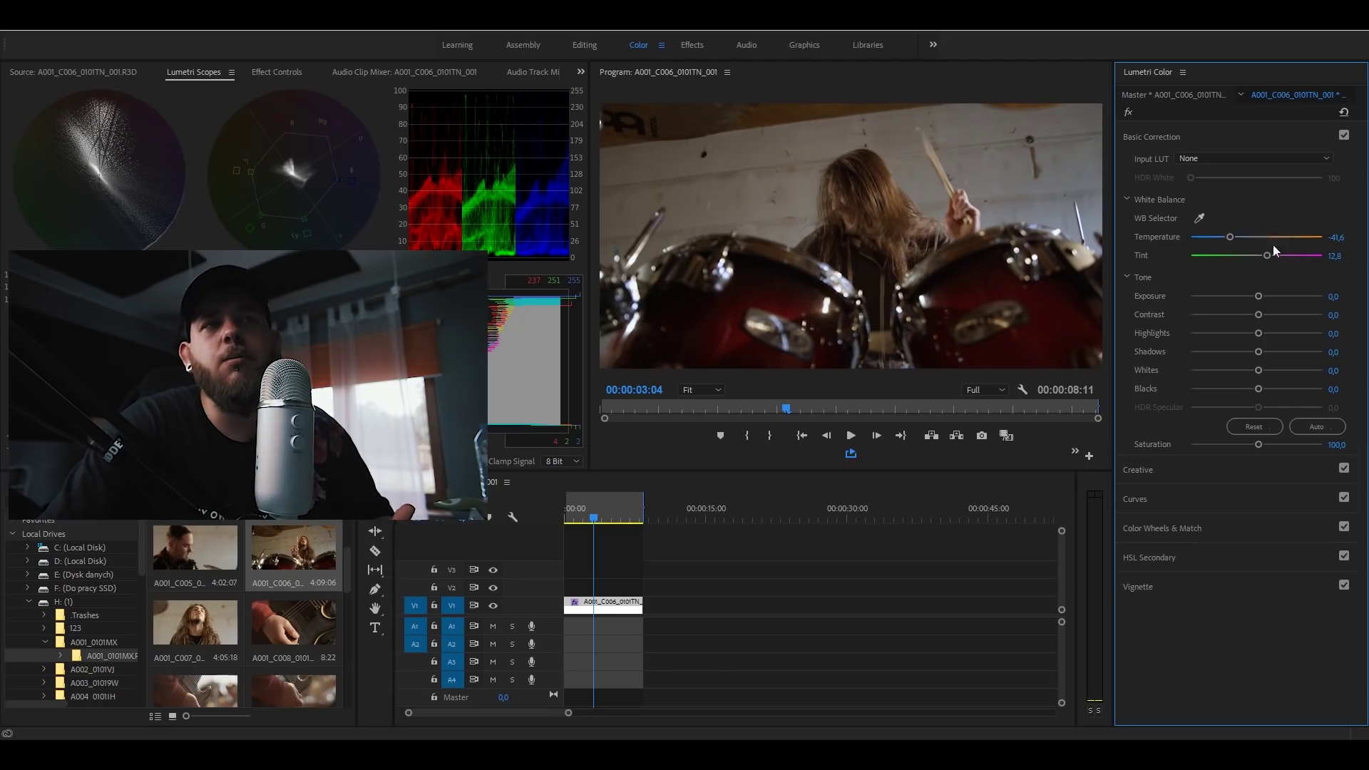
- Set Temperature to -17,8 and Tint to 10,3 in Basic Correction
{"action": "mouse_move", "coordinate": [1230, 236]}
{"action": "left_mouse_down"}
{"action": "mouse_move", "coordinate": [1293, 238]}
{"action": "mouse_move", "coordinate": [1225, 238]}
{"action": "left_mouse_up"}
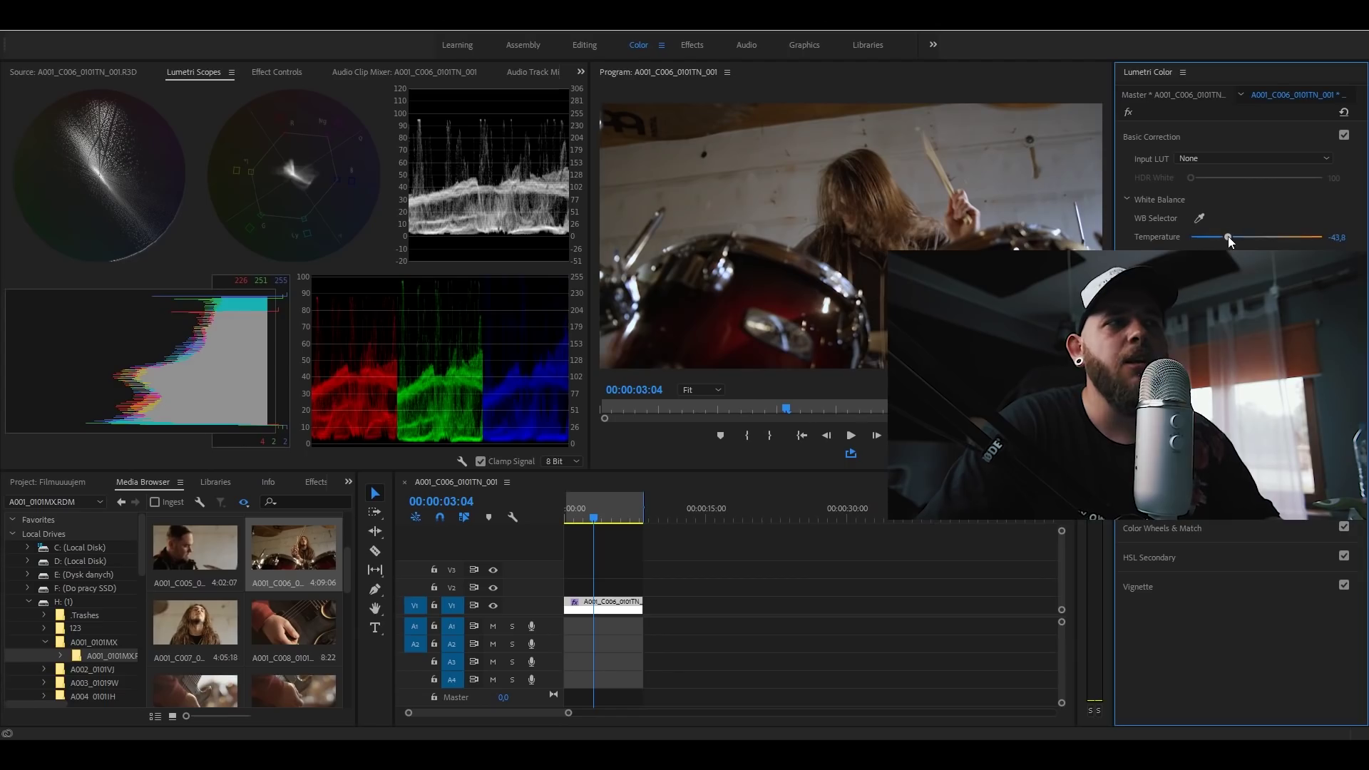
{"action": "left_click_drag", "start_coordinate": [1231, 238], "coordinate": [1243, 234]}
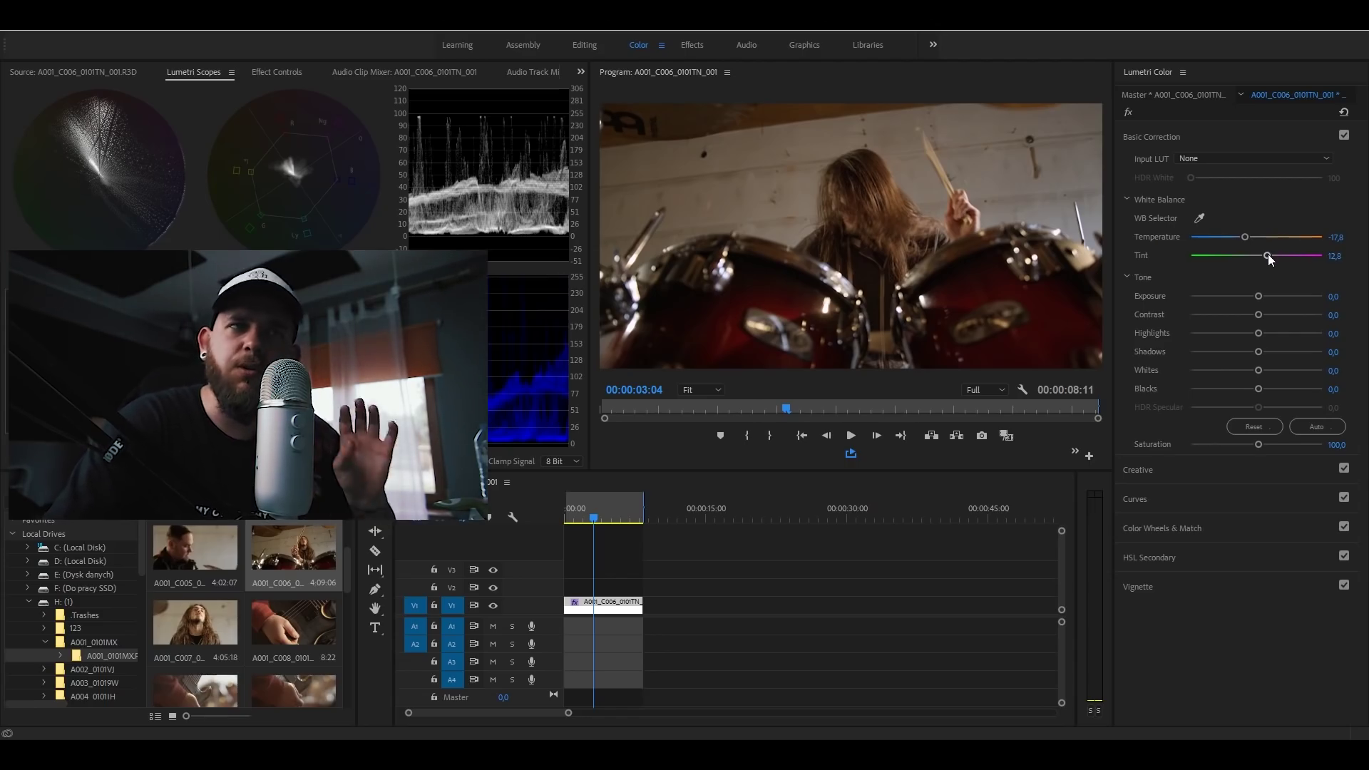
{"action": "left_click_drag", "start_coordinate": [1268, 255], "coordinate": [1266, 255]}
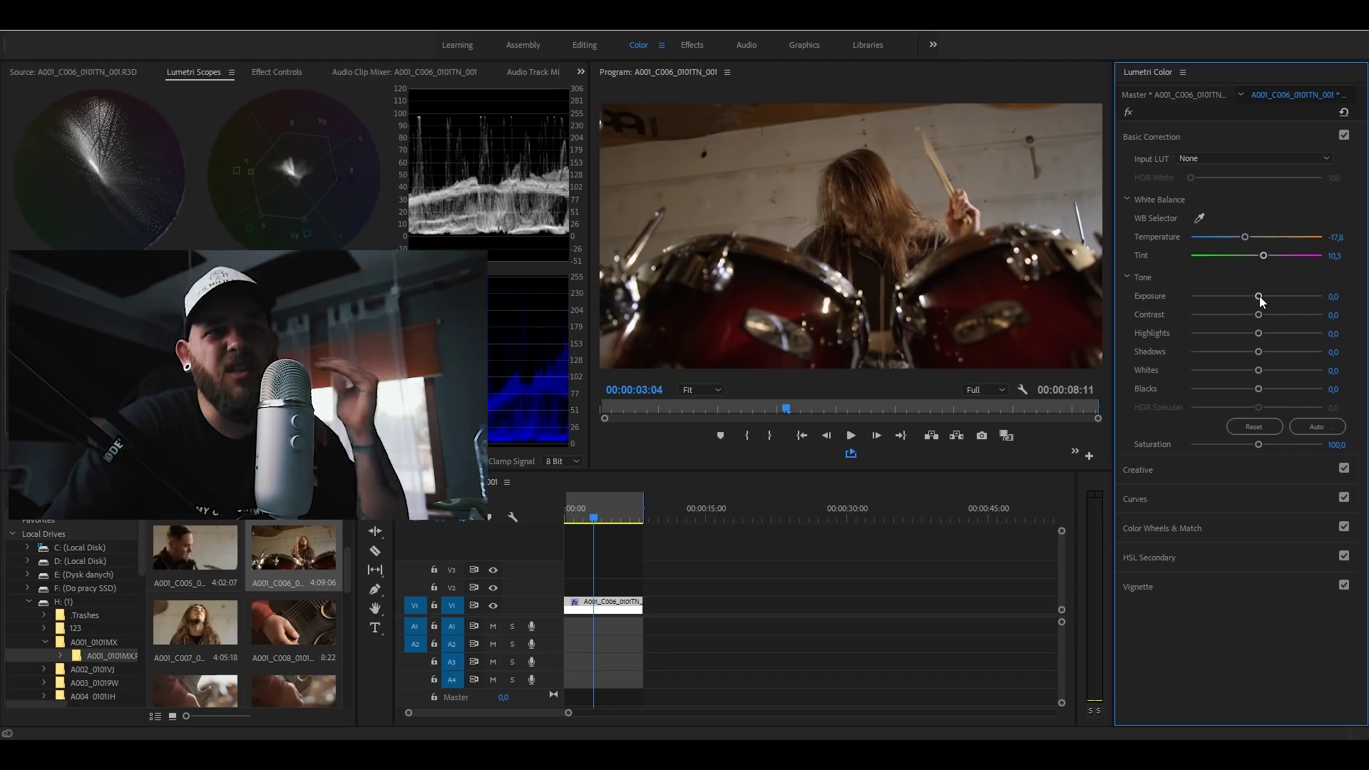
- Enter 0,5 as the drummer clip's Exposure value
{"action": "left_click", "coordinate": [1343, 292]}
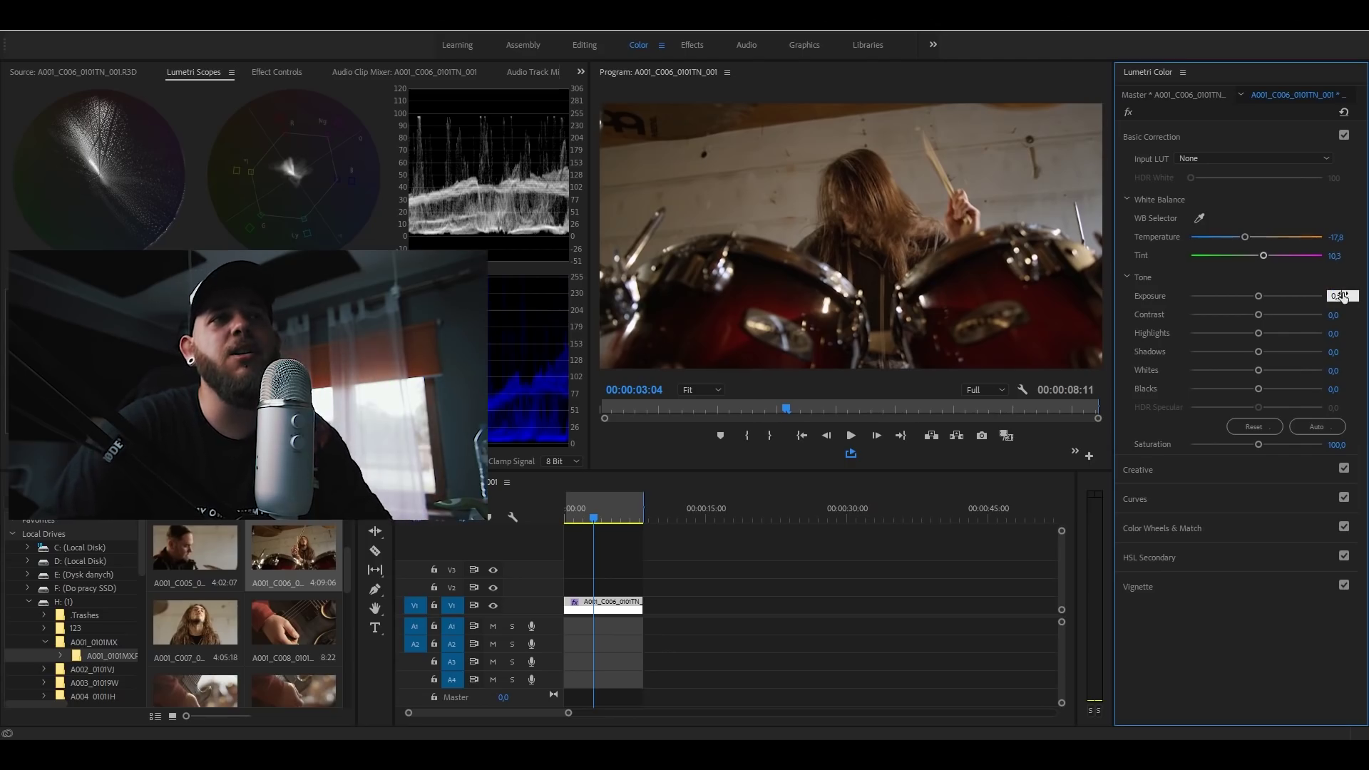
{"action": "key", "text": "Return"}
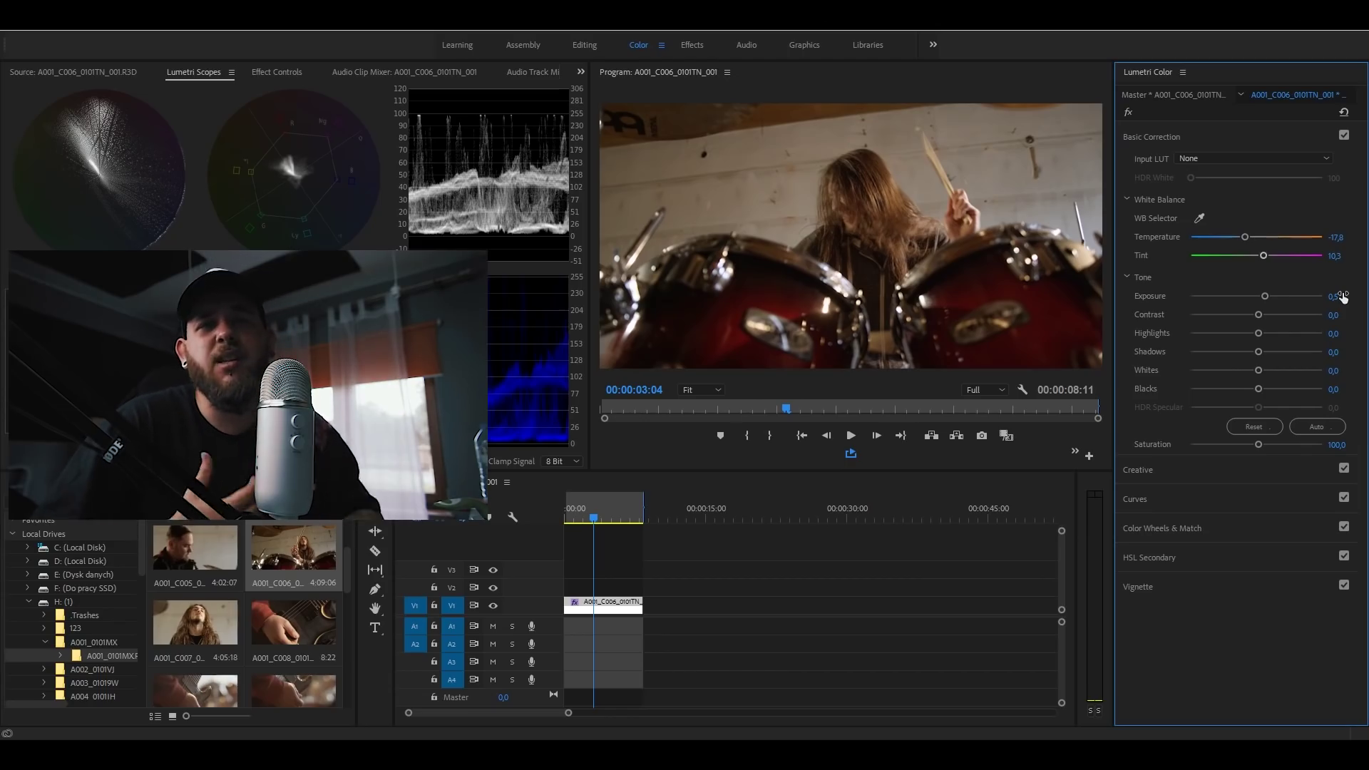
- Settle Contrast at 67,6 after comparing higher and lower settings
{"action": "left_click_drag", "start_coordinate": [1258, 315], "coordinate": [1298, 315]}
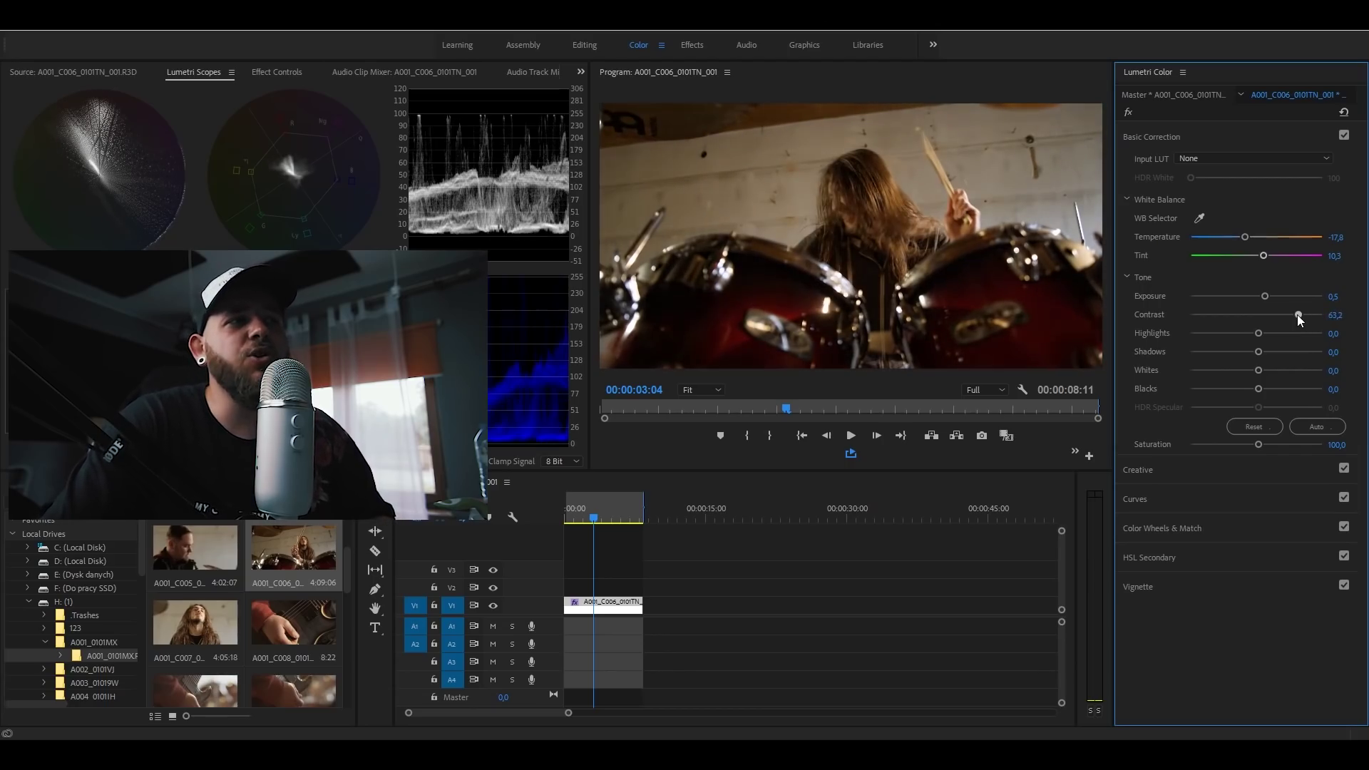
{"action": "left_click_drag", "start_coordinate": [1299, 314], "coordinate": [1268, 314]}
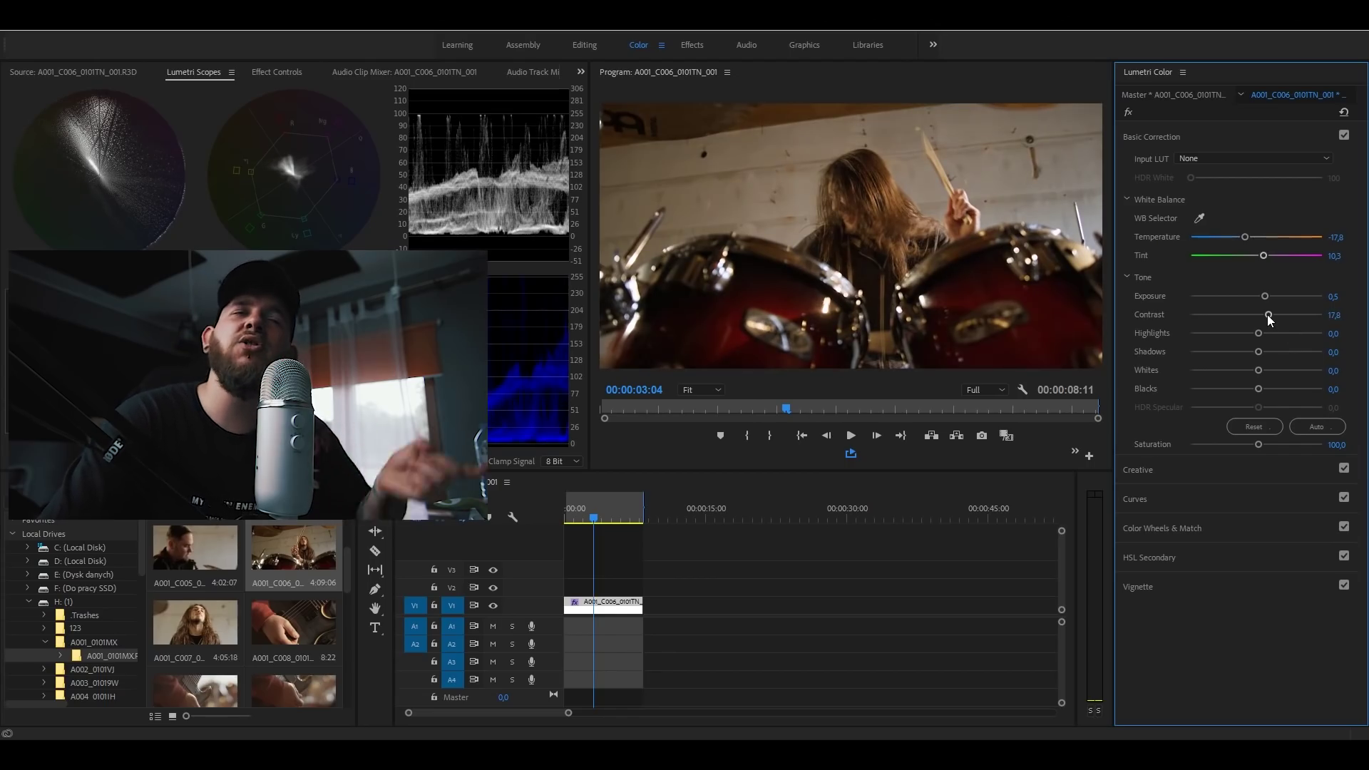
{"action": "left_click_drag", "start_coordinate": [1269, 314], "coordinate": [1266, 315]}
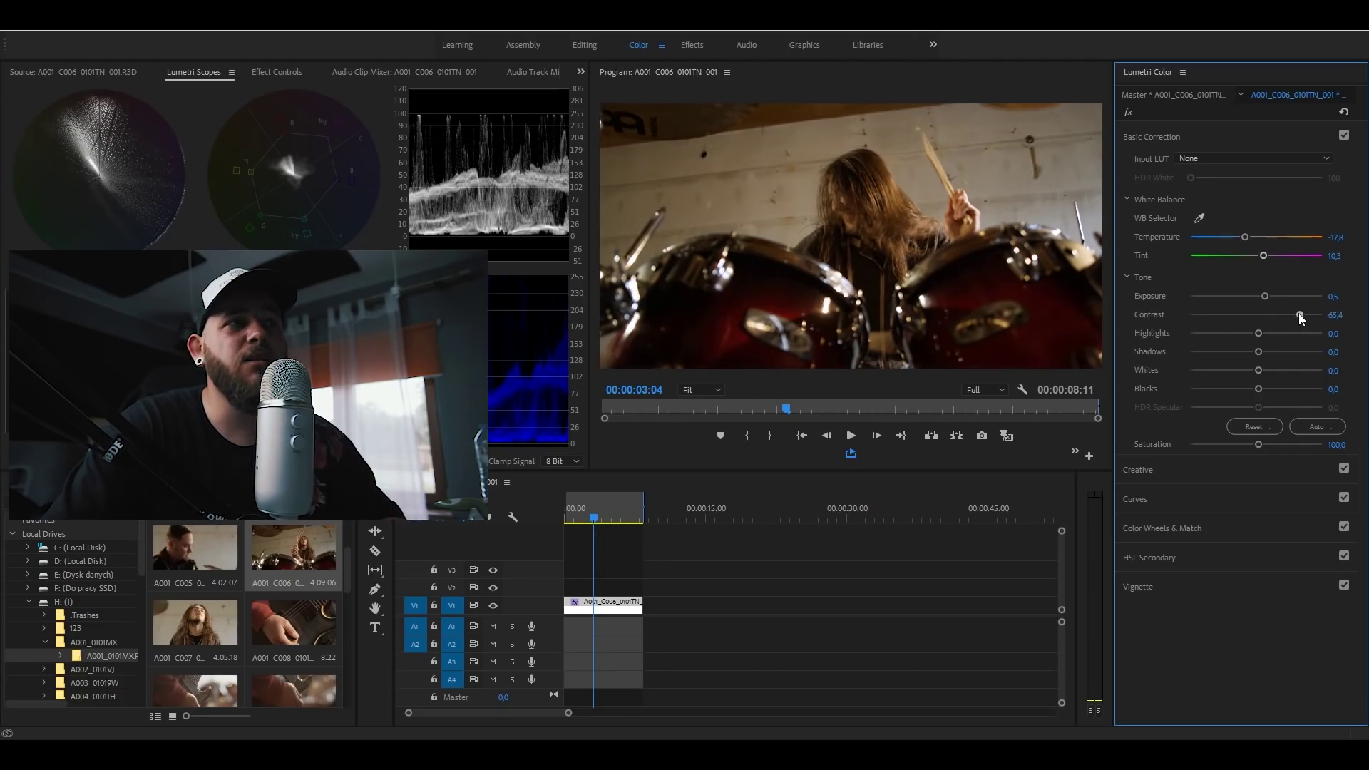
{"action": "left_click_drag", "start_coordinate": [1299, 315], "coordinate": [1299, 315]}
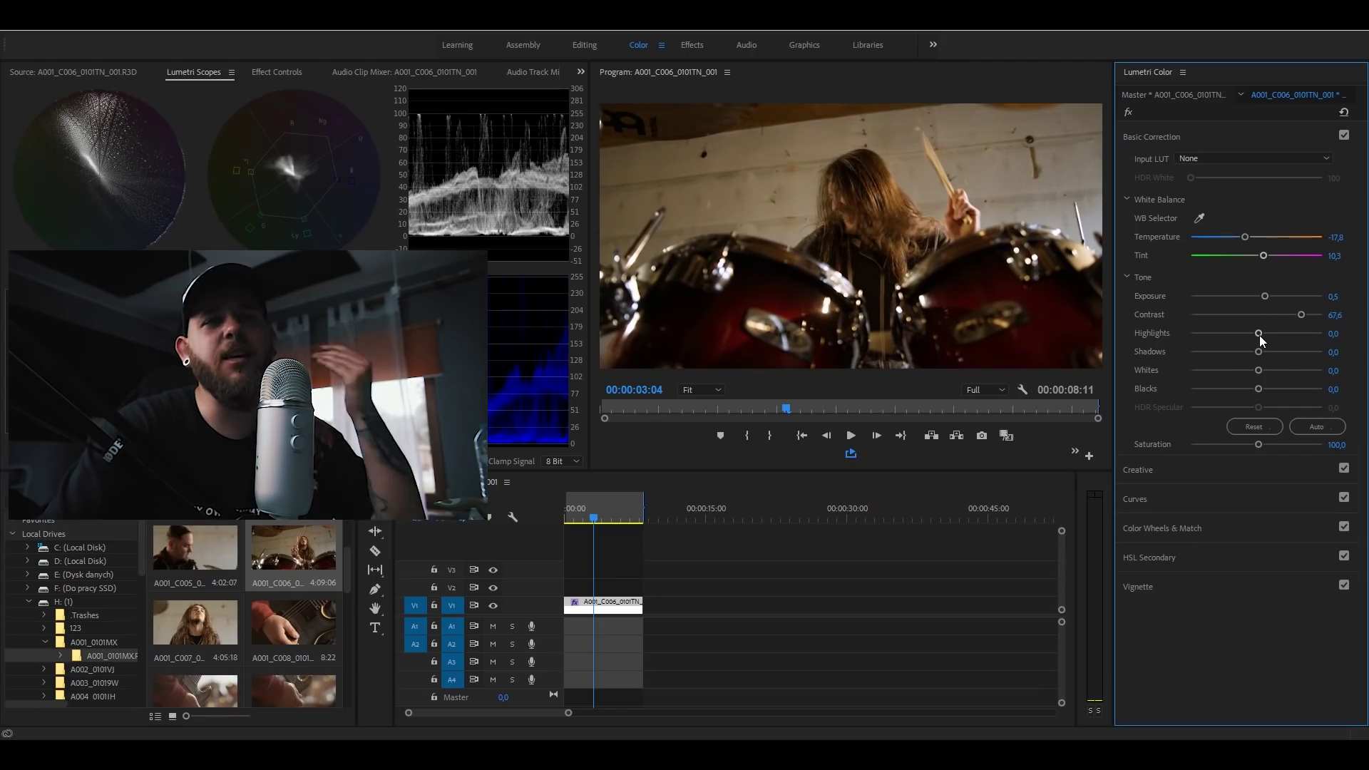
- Set Highlights to 100 and Shadows to 20, and reset Whites to 0
{"action": "mouse_move", "coordinate": [1259, 336]}
{"action": "left_mouse_down"}
{"action": "mouse_move", "coordinate": [1186, 331]}
{"action": "mouse_move", "coordinate": [1354, 341]}
{"action": "left_mouse_up"}
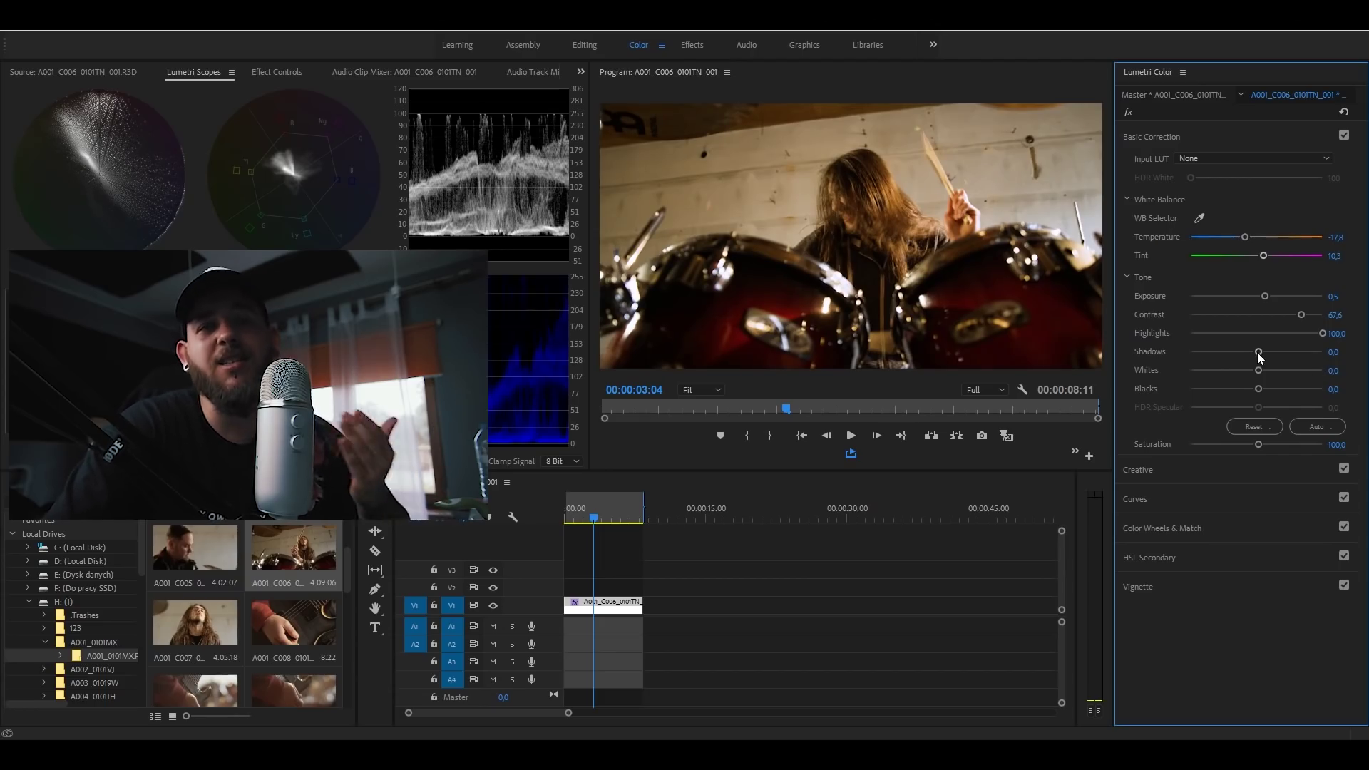
{"action": "left_click_drag", "start_coordinate": [1259, 353], "coordinate": [1296, 353]}
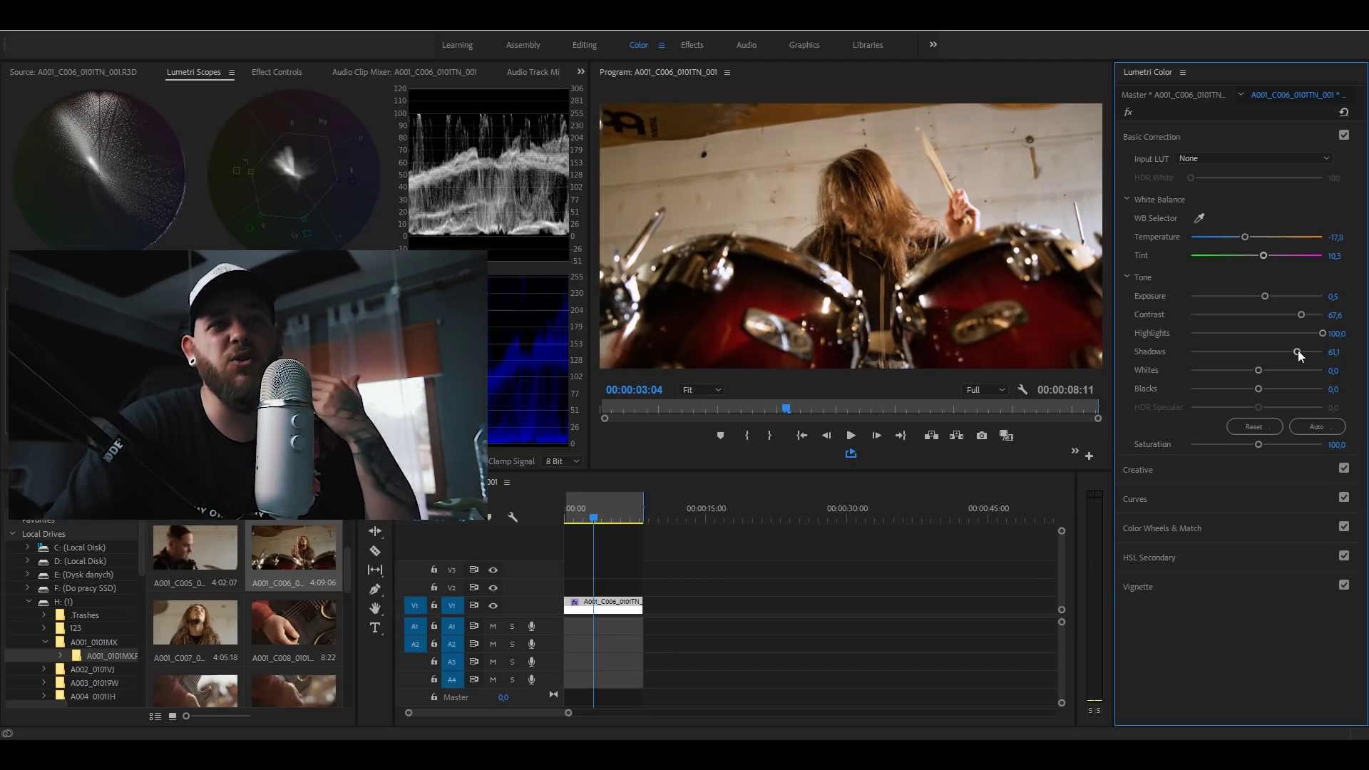
{"action": "left_click_drag", "start_coordinate": [1298, 352], "coordinate": [1270, 352]}
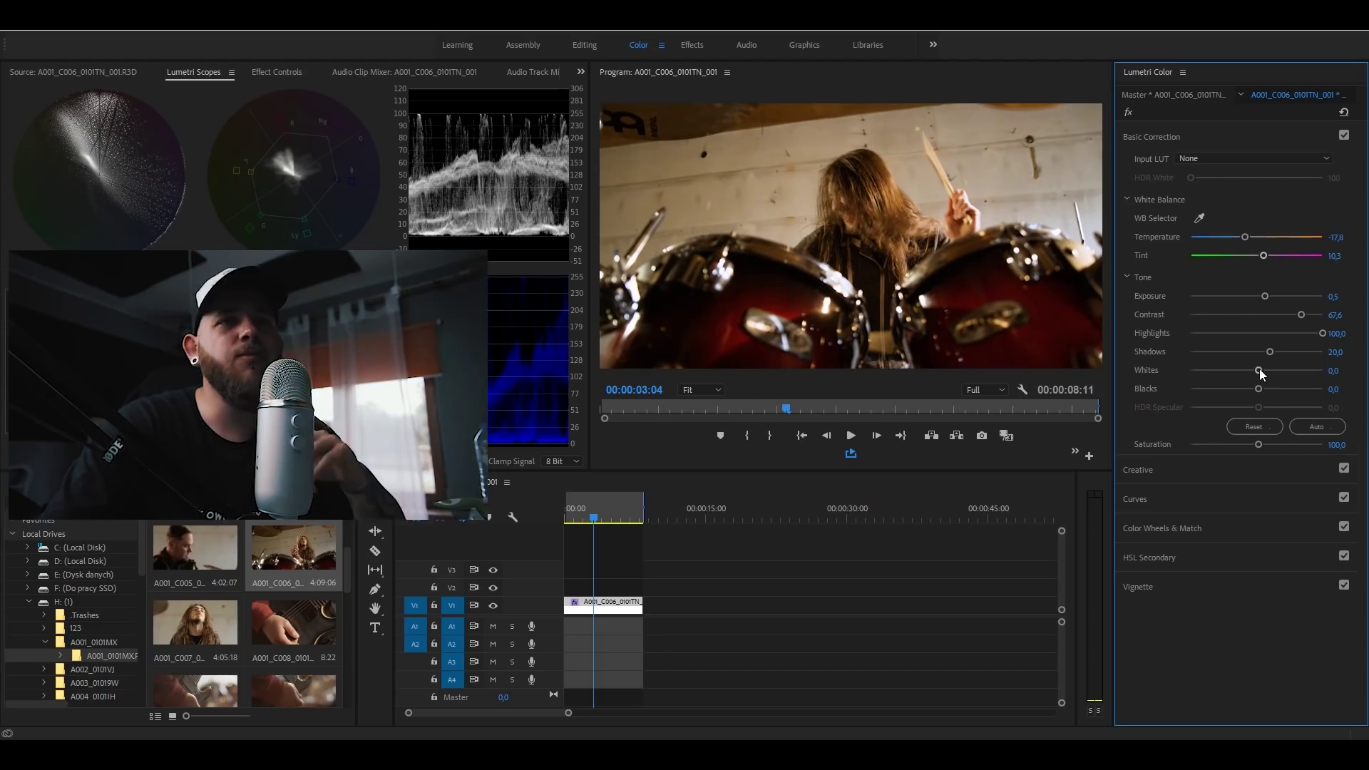
{"action": "left_click_drag", "start_coordinate": [1259, 370], "coordinate": [1232, 370]}
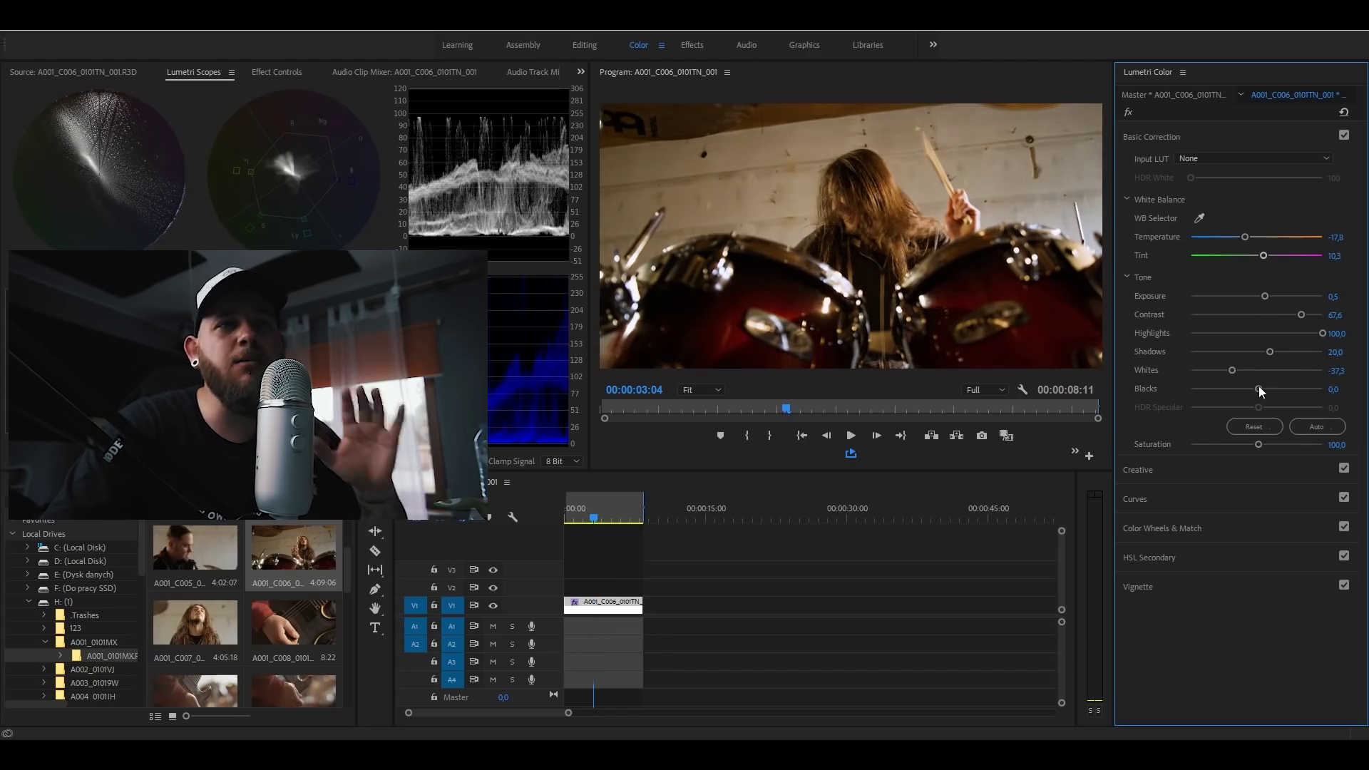
{"action": "double_click", "coordinate": [1232, 370]}
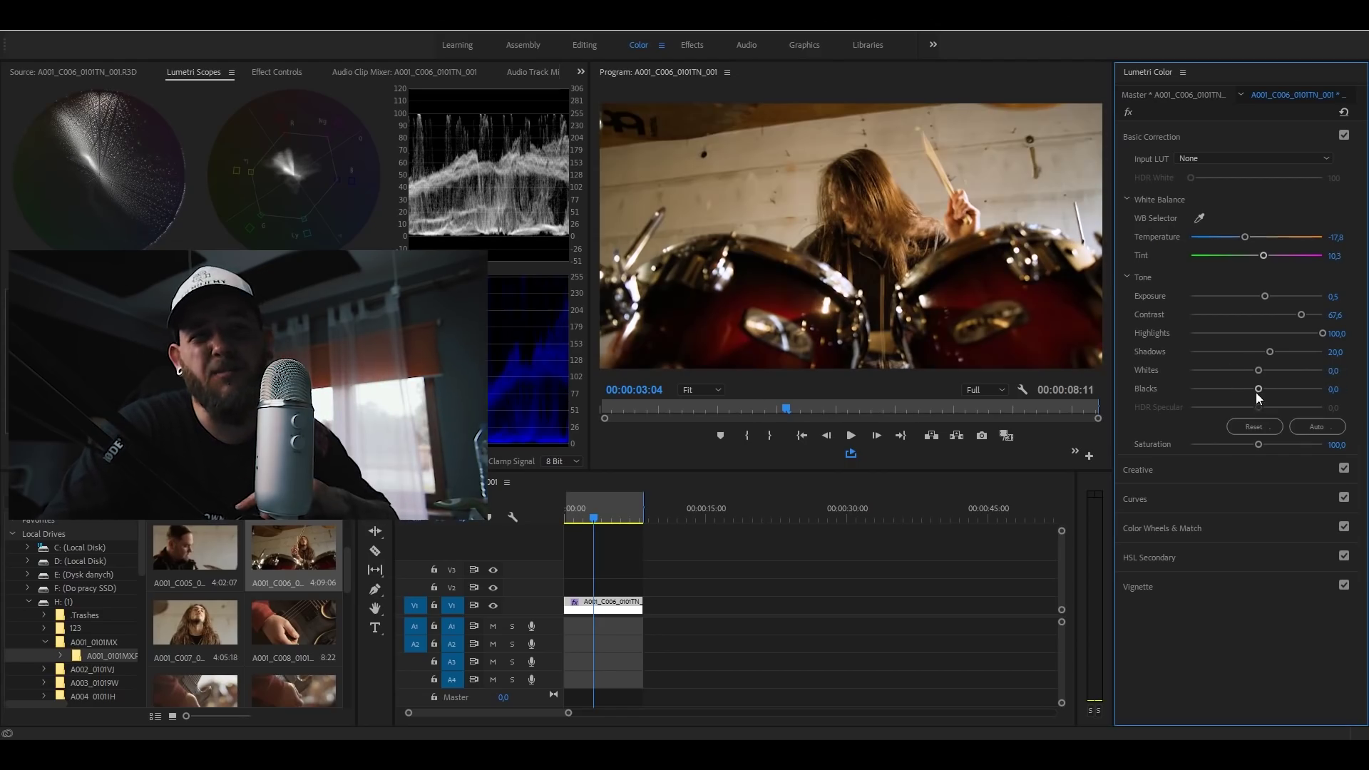
- Lower Saturation to 75,7 and expand the Creative section
{"action": "mouse_move", "coordinate": [1258, 388]}
{"action": "left_mouse_down"}
{"action": "mouse_move", "coordinate": [1183, 395]}
{"action": "mouse_move", "coordinate": [1323, 391]}
{"action": "mouse_move", "coordinate": [1108, 413]}
{"action": "left_mouse_up"}
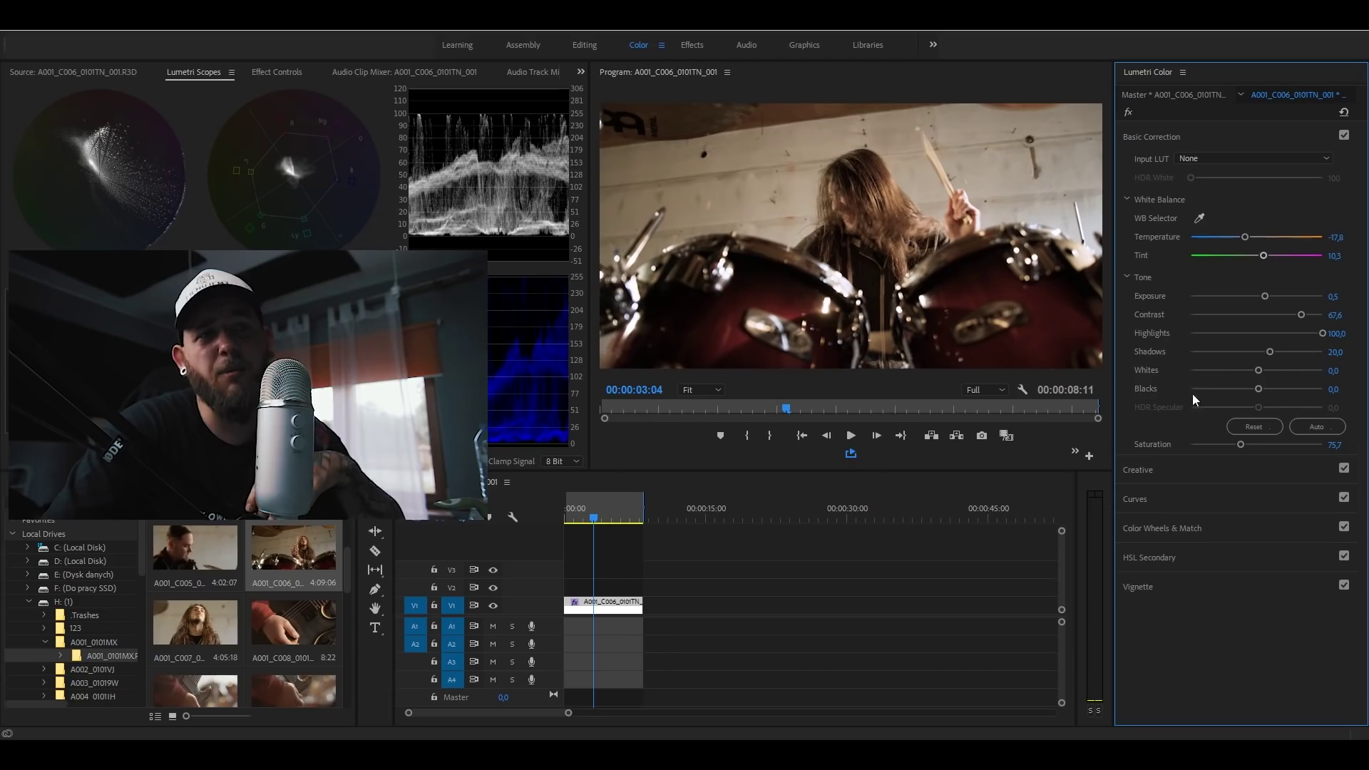
{"action": "left_click", "coordinate": [1249, 469]}
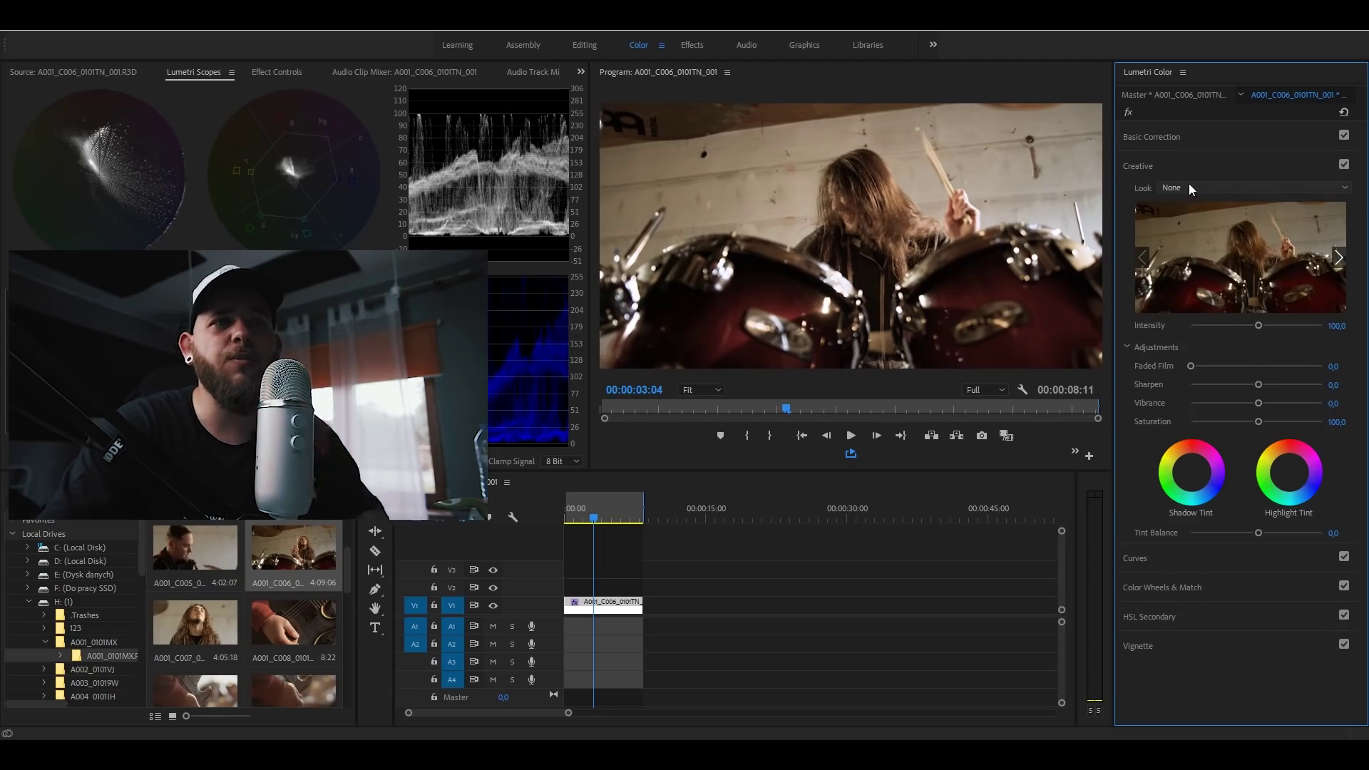
- Apply the Fuji F125 Kodak 2393 (by Adobe) look over 2395, with Faded Film at 16,2
{"action": "left_click", "coordinate": [1200, 186]}
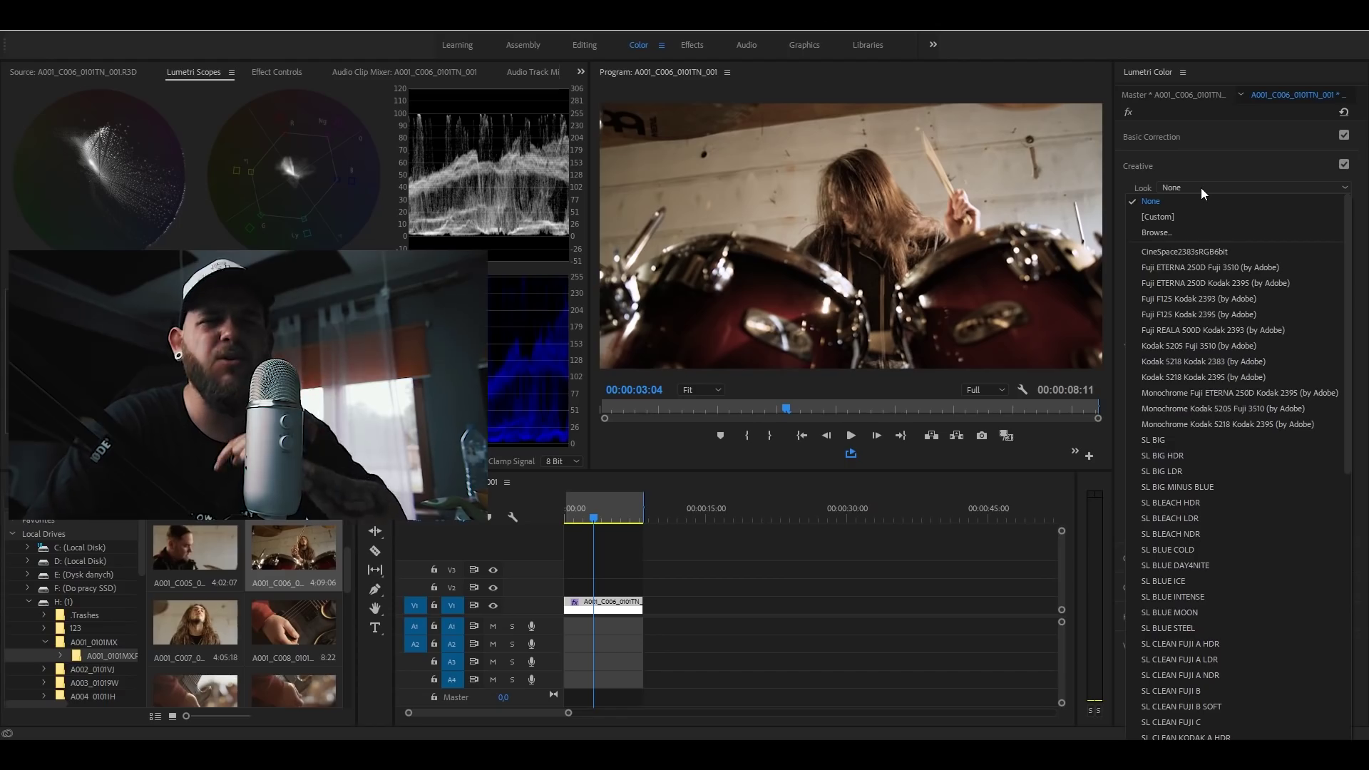
{"action": "scroll", "coordinate": [1239, 442], "scroll_direction": "down", "scroll_amount": 5}
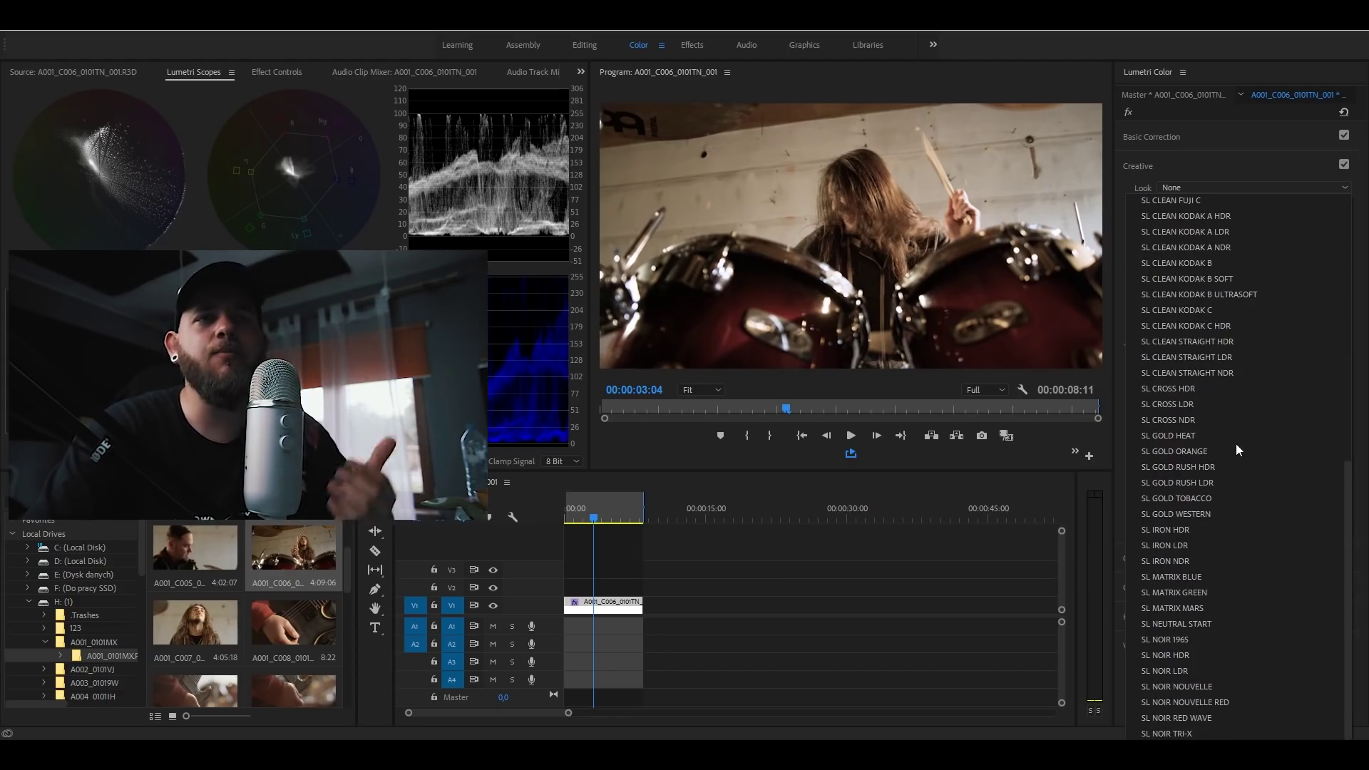
{"action": "scroll", "coordinate": [1239, 442], "scroll_direction": "up", "scroll_amount": 5}
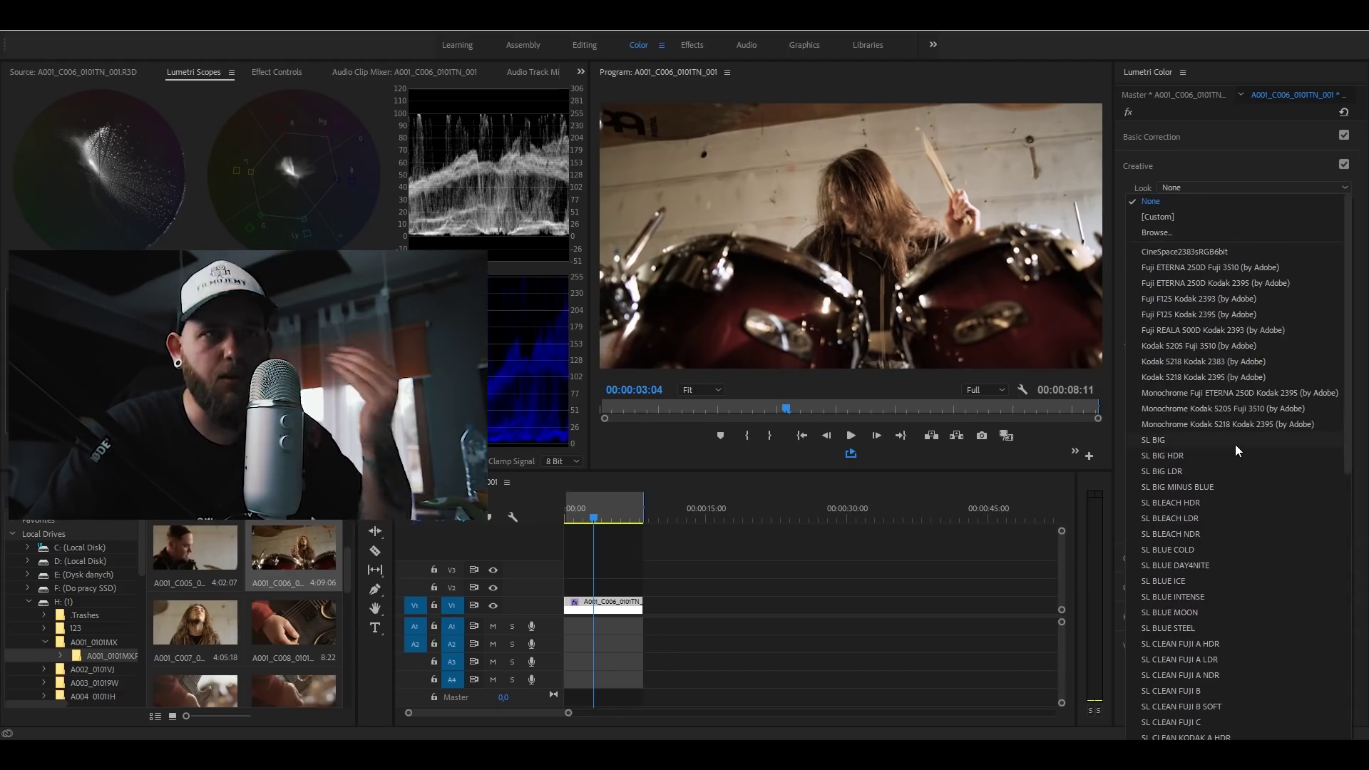
{"action": "left_click", "coordinate": [1202, 298]}
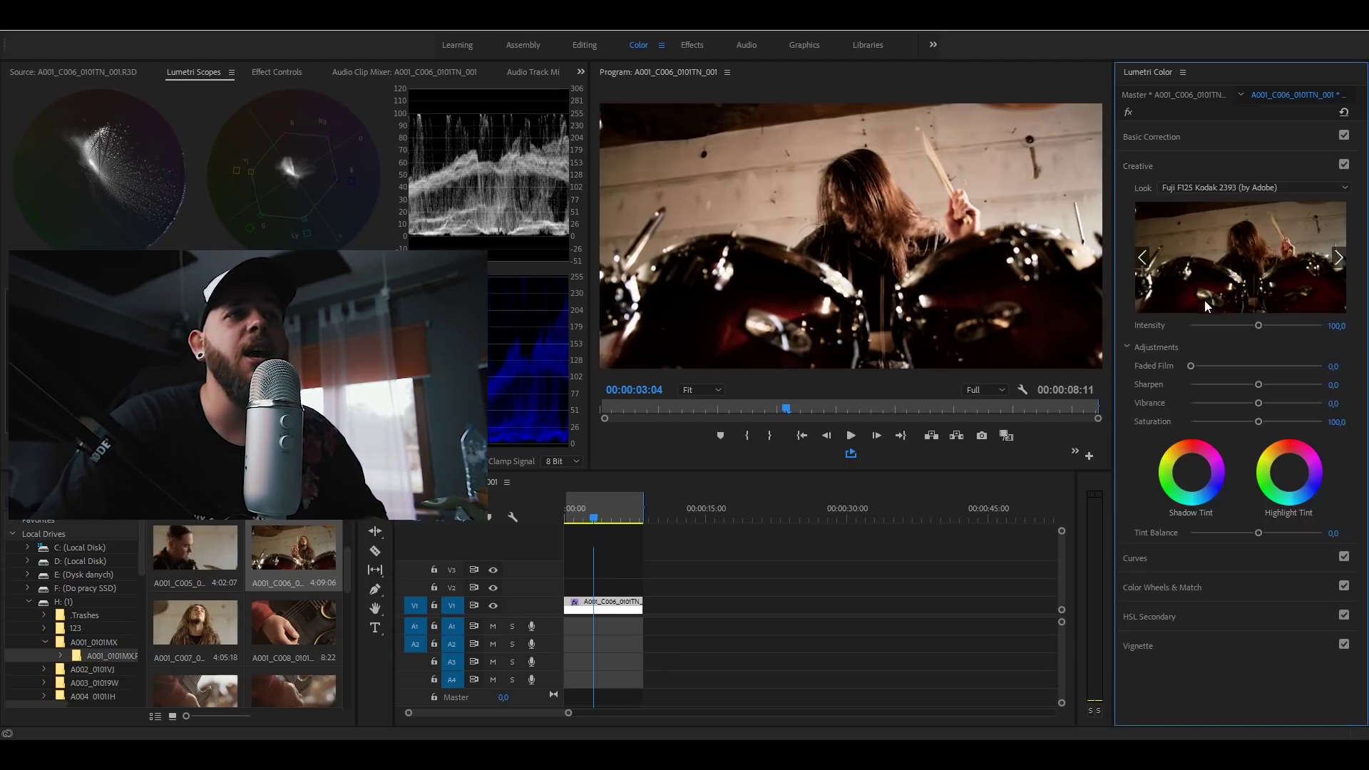
{"action": "left_click", "coordinate": [1238, 188]}
{"action": "left_click", "coordinate": [1209, 219]}
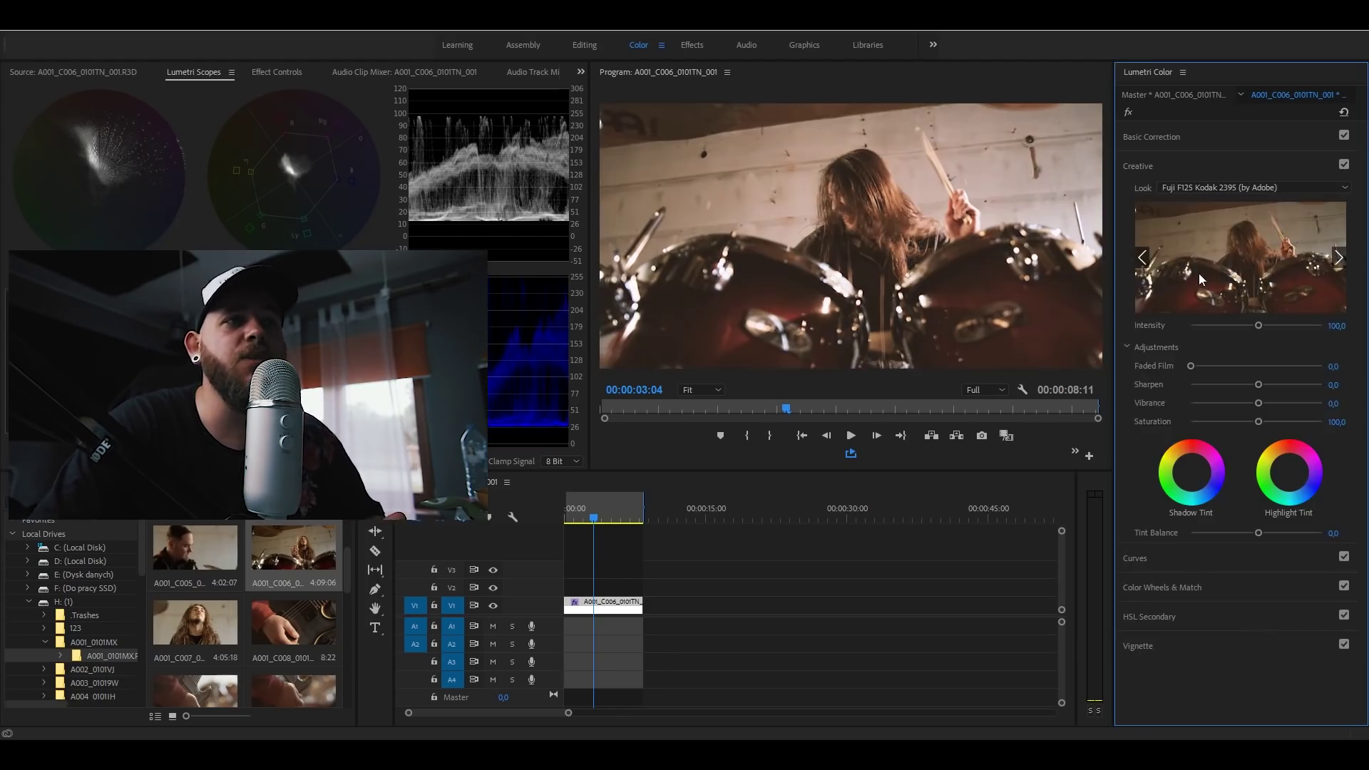
{"action": "left_click", "coordinate": [1182, 186]}
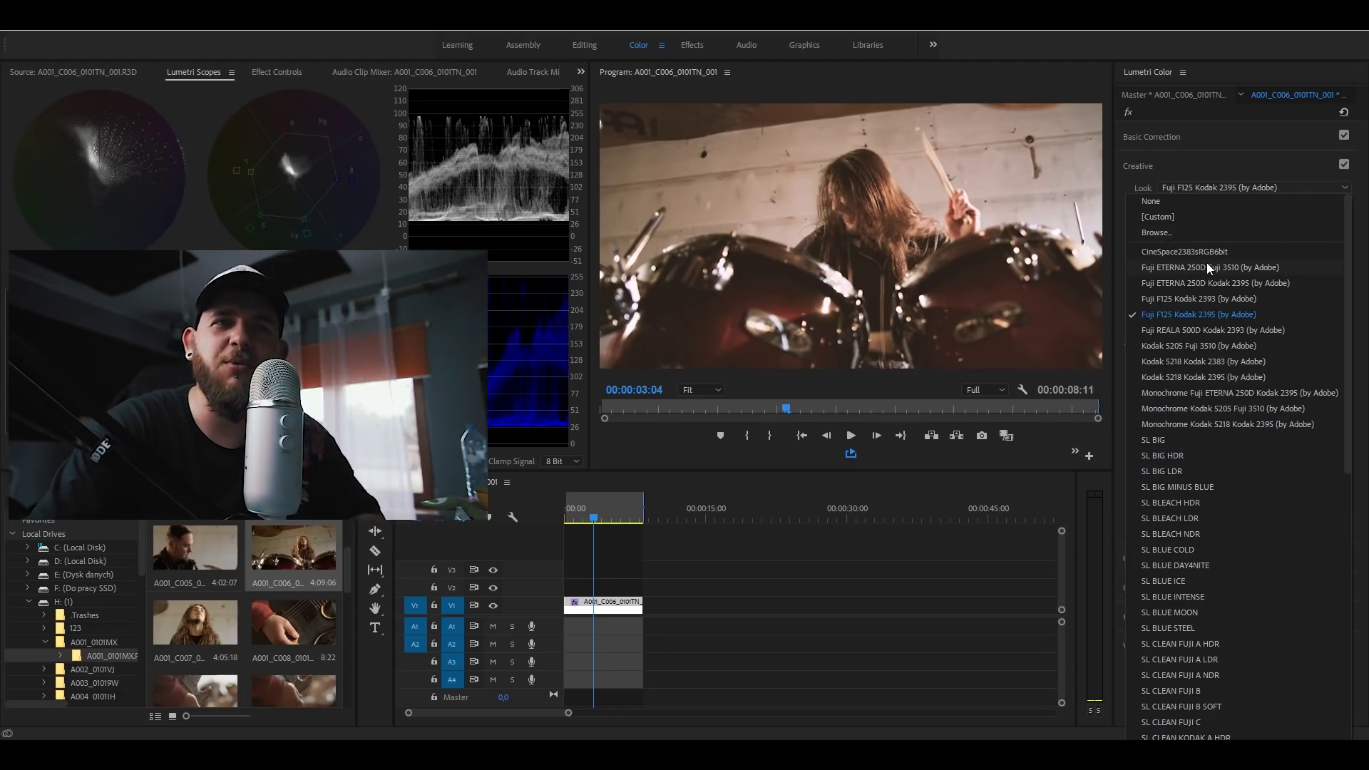
{"action": "left_click", "coordinate": [1198, 298]}
{"action": "left_click_drag", "start_coordinate": [1196, 368], "coordinate": [1213, 367]}
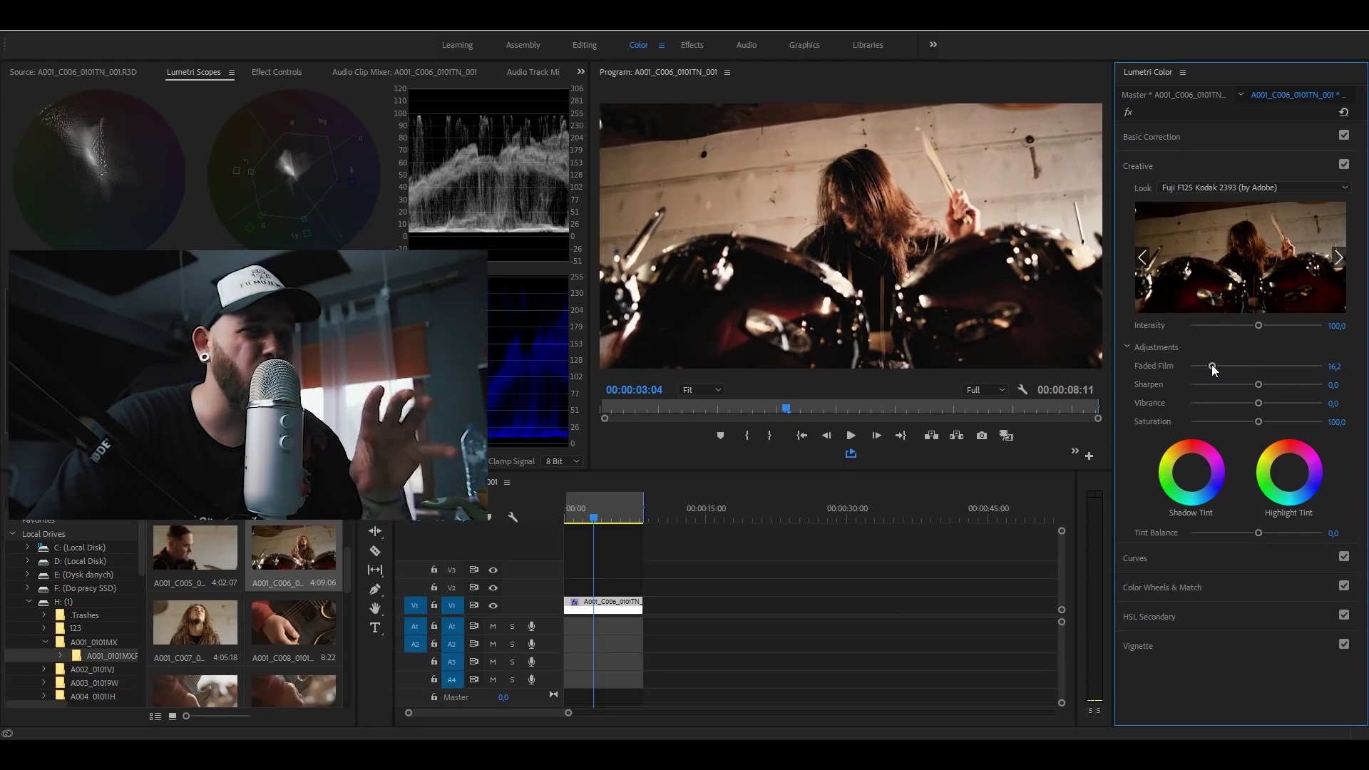
- Raise Faded Film to 21,6, set Sharpen to 20 and lower Vibrance to -43,8
{"action": "left_click_drag", "start_coordinate": [1212, 365], "coordinate": [1219, 366]}
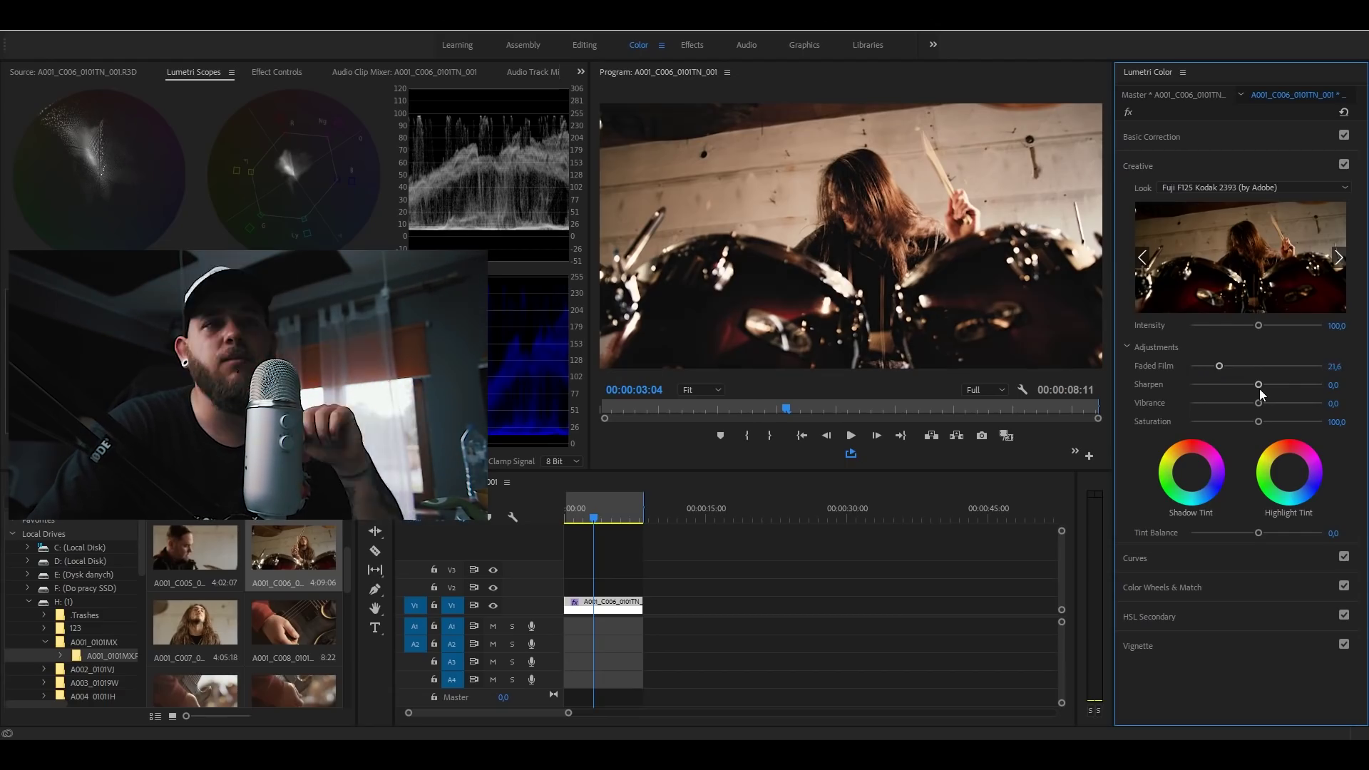
{"action": "left_click", "coordinate": [1333, 386]}
{"action": "type", "text": "20"}
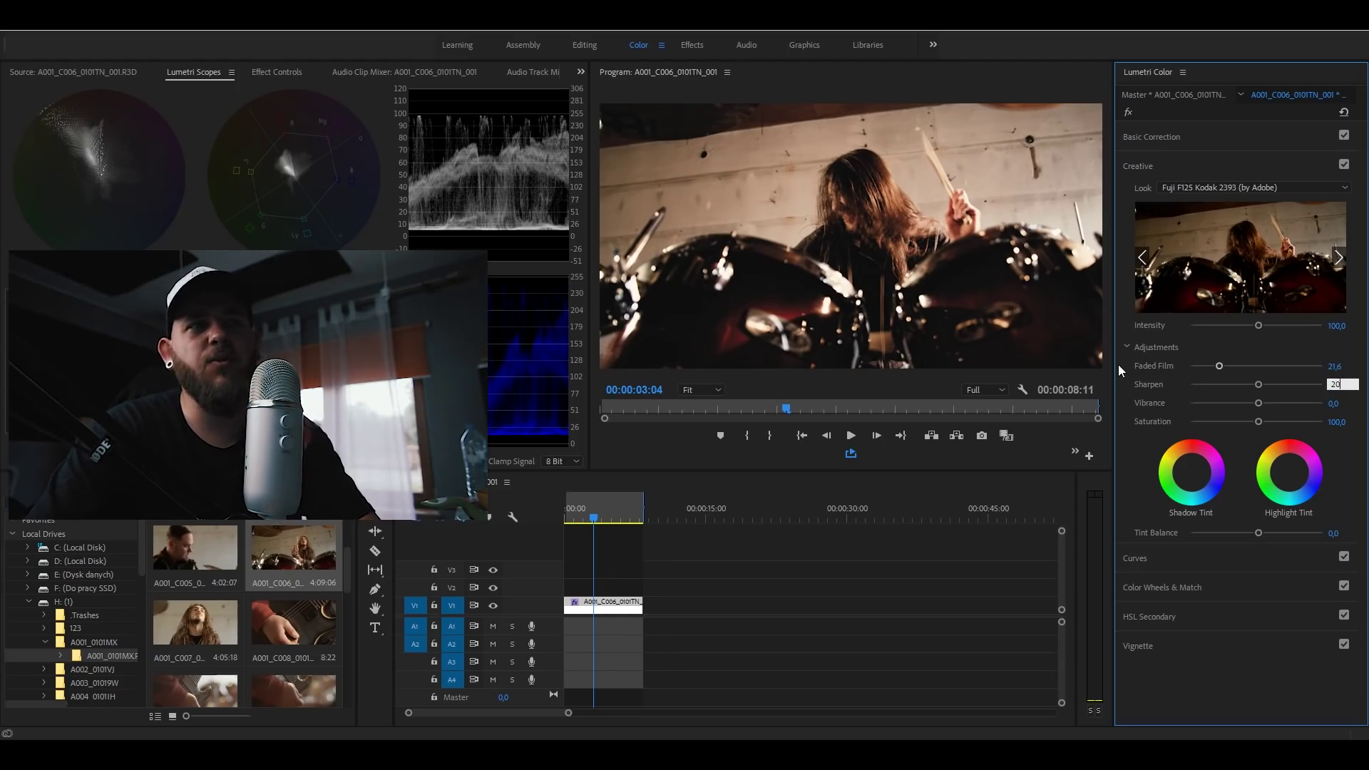
{"action": "key", "text": "Return"}
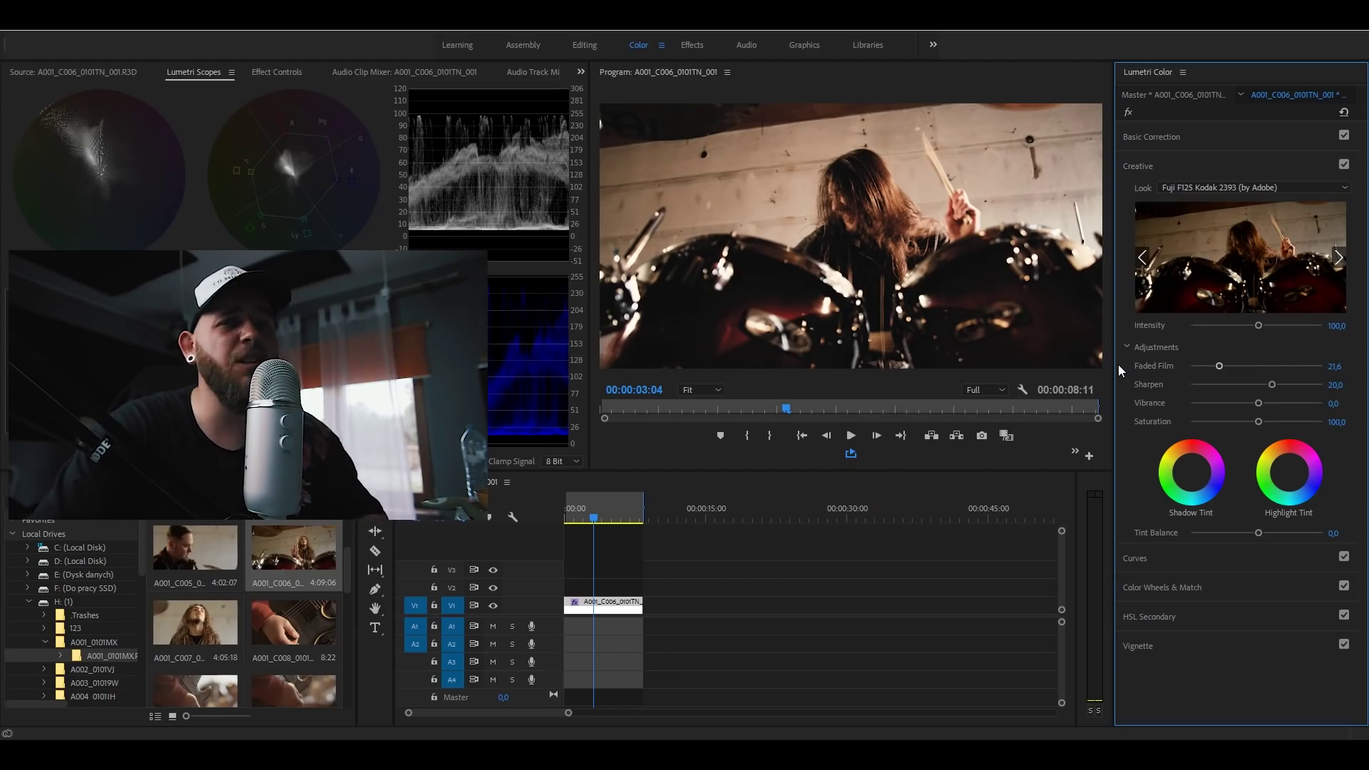
{"action": "mouse_move", "coordinate": [1259, 403]}
{"action": "left_mouse_down"}
{"action": "mouse_move", "coordinate": [1217, 403]}
{"action": "mouse_move", "coordinate": [1276, 421]}
{"action": "left_mouse_up"}
{"action": "left_click", "coordinate": [1227, 403]}
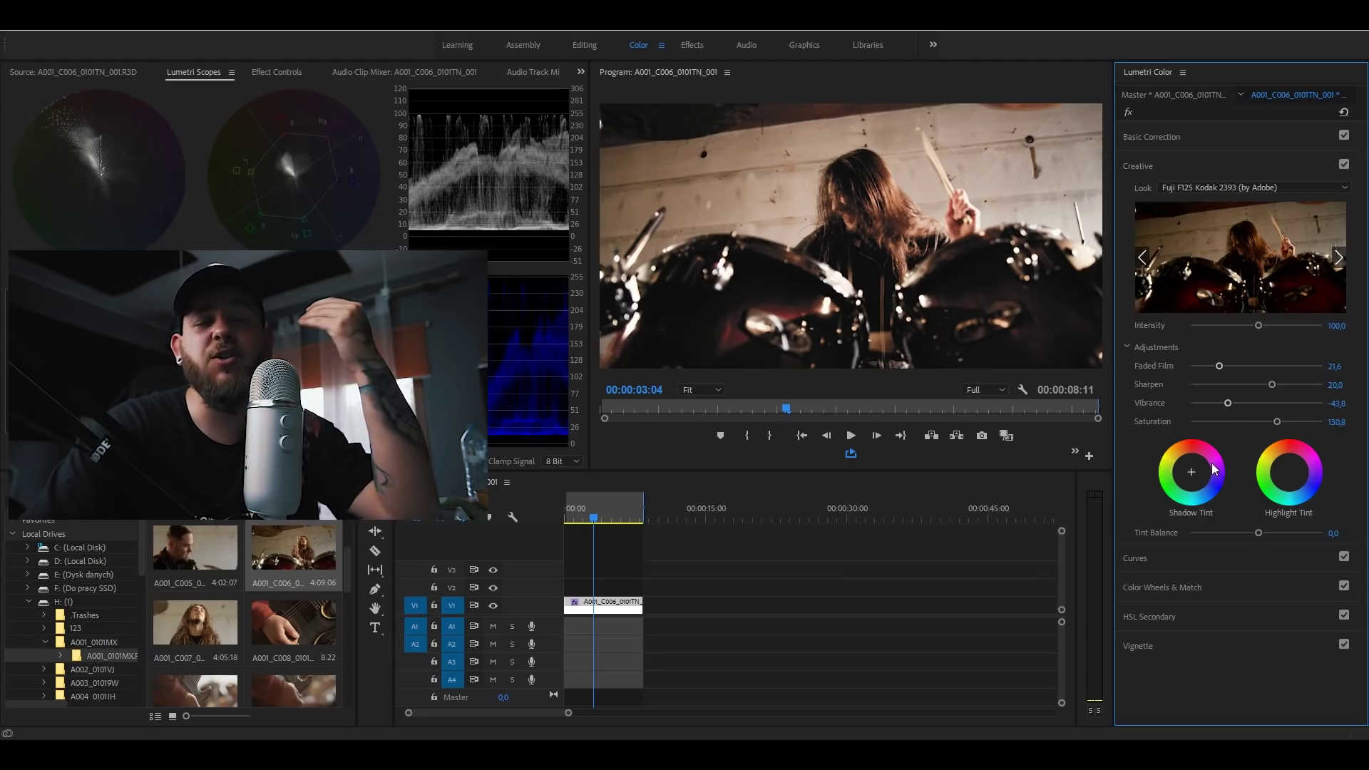
- Tint the shadows slightly and highlights toward pink, with Tint Balance at -9,2
{"action": "left_click", "coordinate": [1176, 138]}
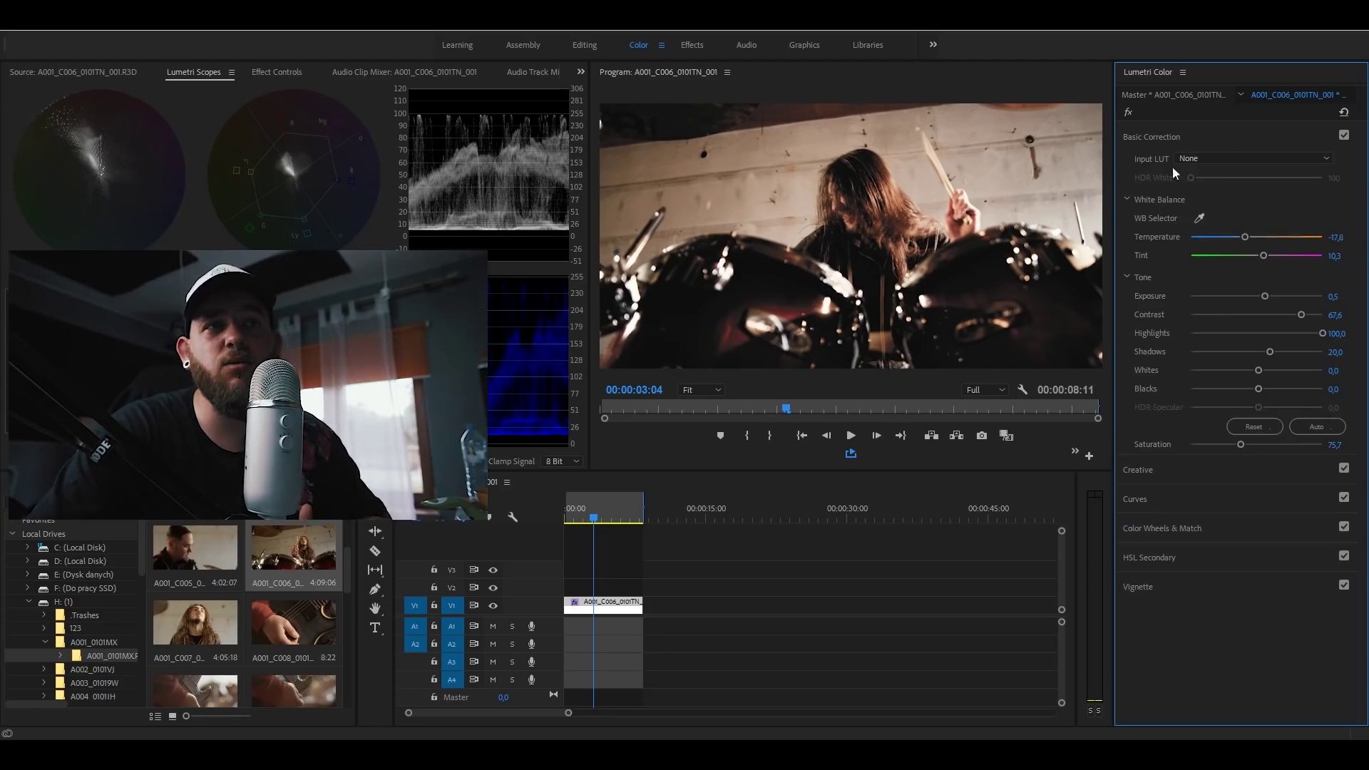
{"action": "left_click", "coordinate": [1170, 143]}
{"action": "left_click", "coordinate": [1170, 165]}
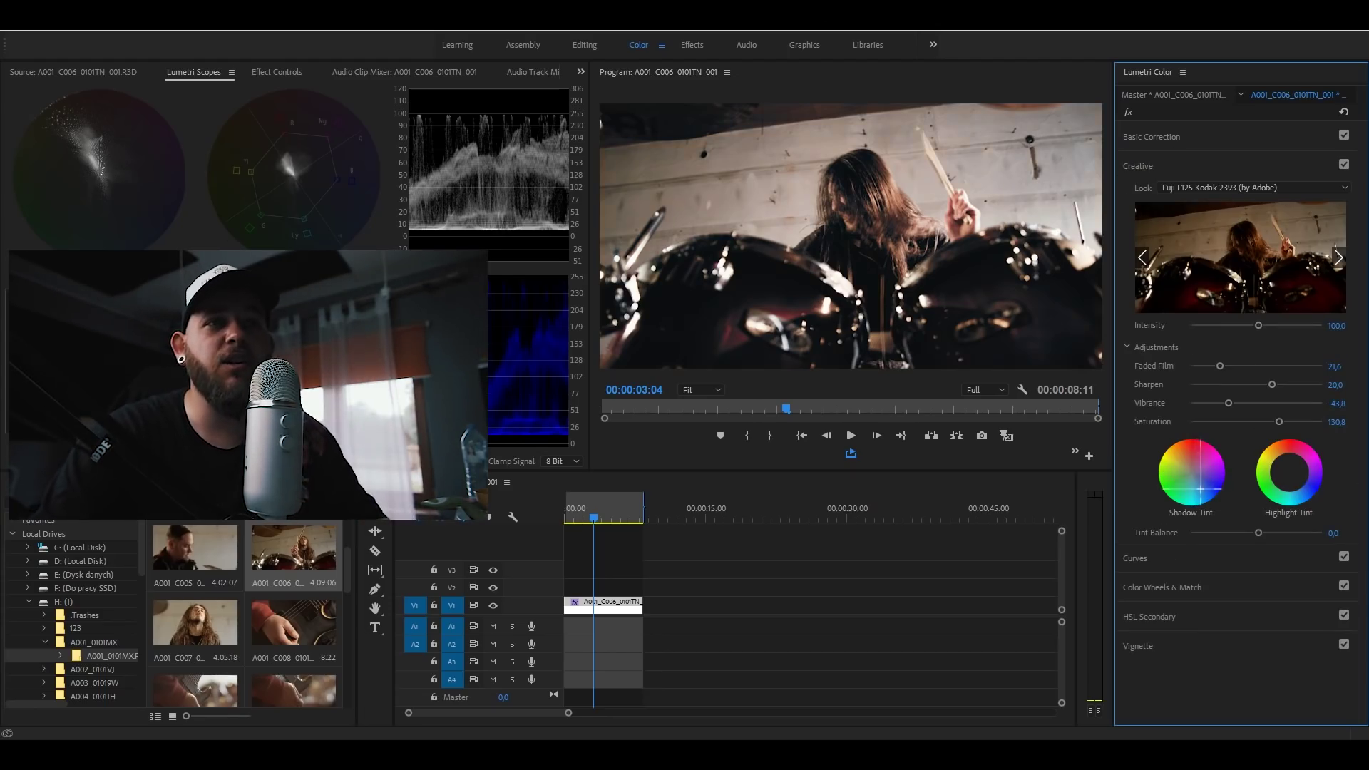
{"action": "left_click_drag", "start_coordinate": [1199, 487], "coordinate": [1198, 480]}
{"action": "left_click_drag", "start_coordinate": [1289, 465], "coordinate": [1285, 470]}
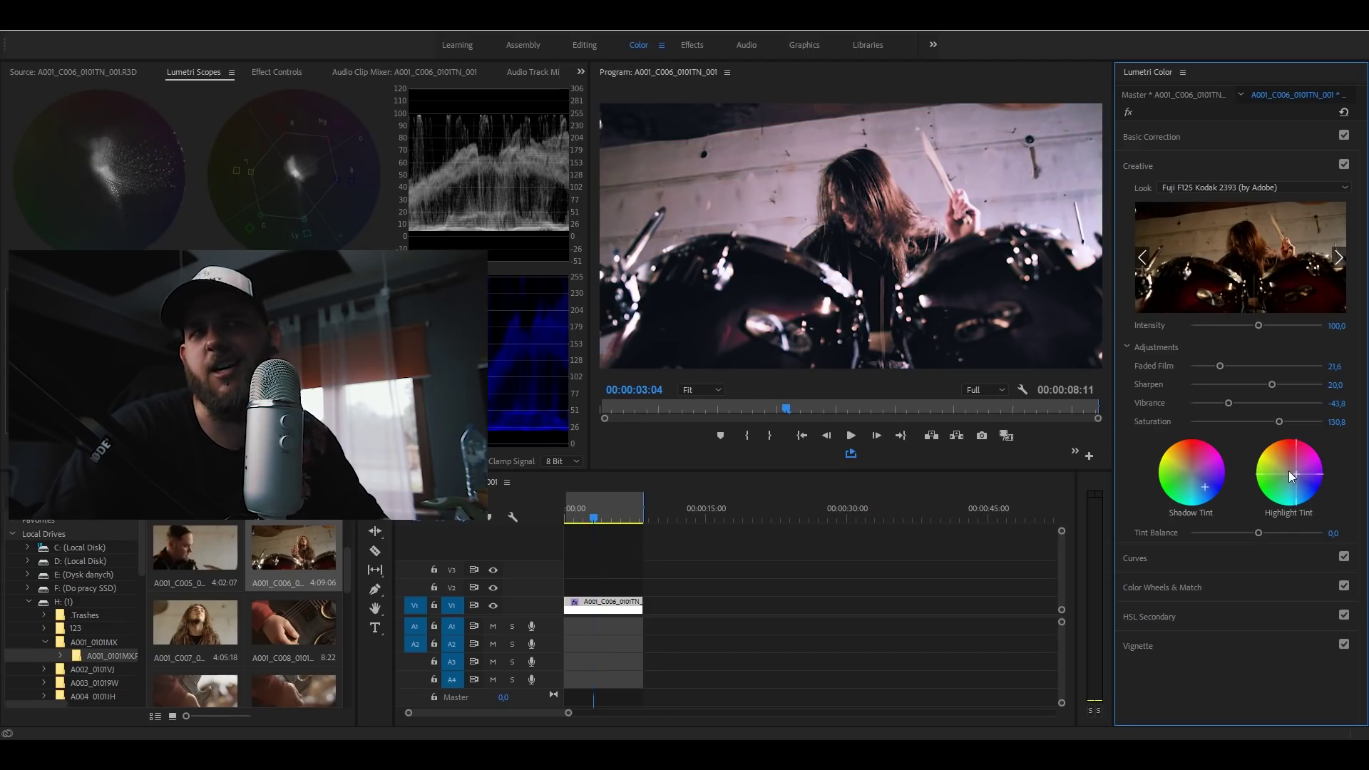
{"action": "mouse_move", "coordinate": [1259, 533]}
{"action": "left_mouse_down"}
{"action": "mouse_move", "coordinate": [1185, 538]}
{"action": "mouse_move", "coordinate": [1251, 542]}
{"action": "left_mouse_up"}
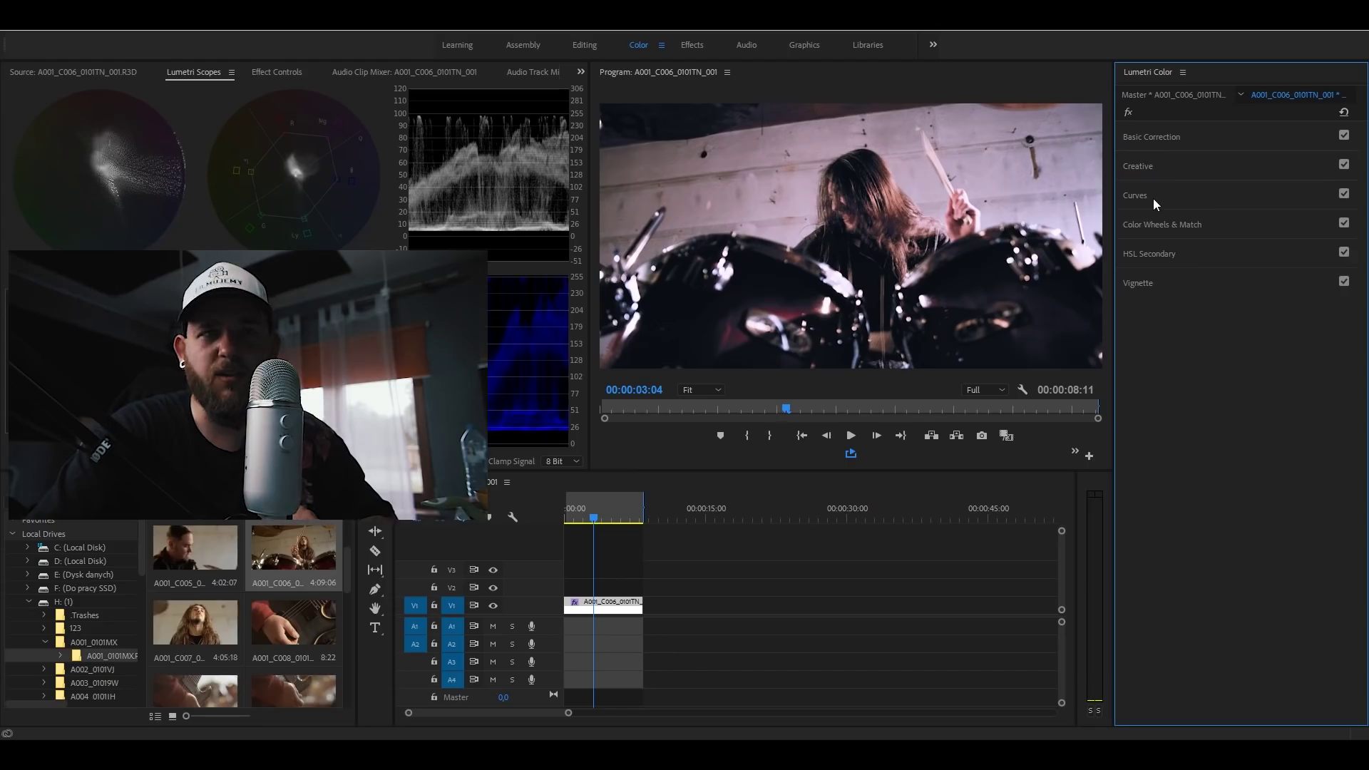
- Reshape the green RGB curve with lifted upper points and an added lower point, resetting once along the way
{"action": "left_click", "coordinate": [1152, 198]}
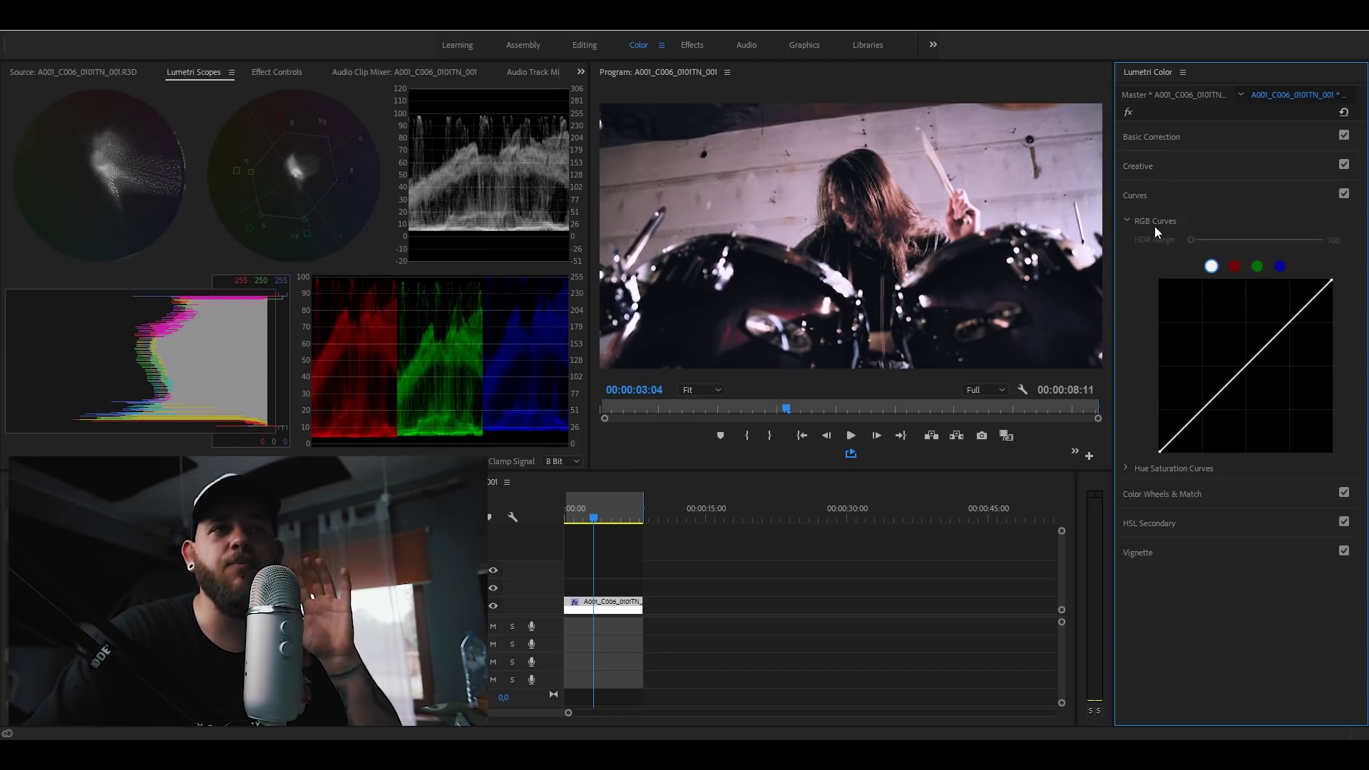
{"action": "left_click", "coordinate": [1127, 467]}
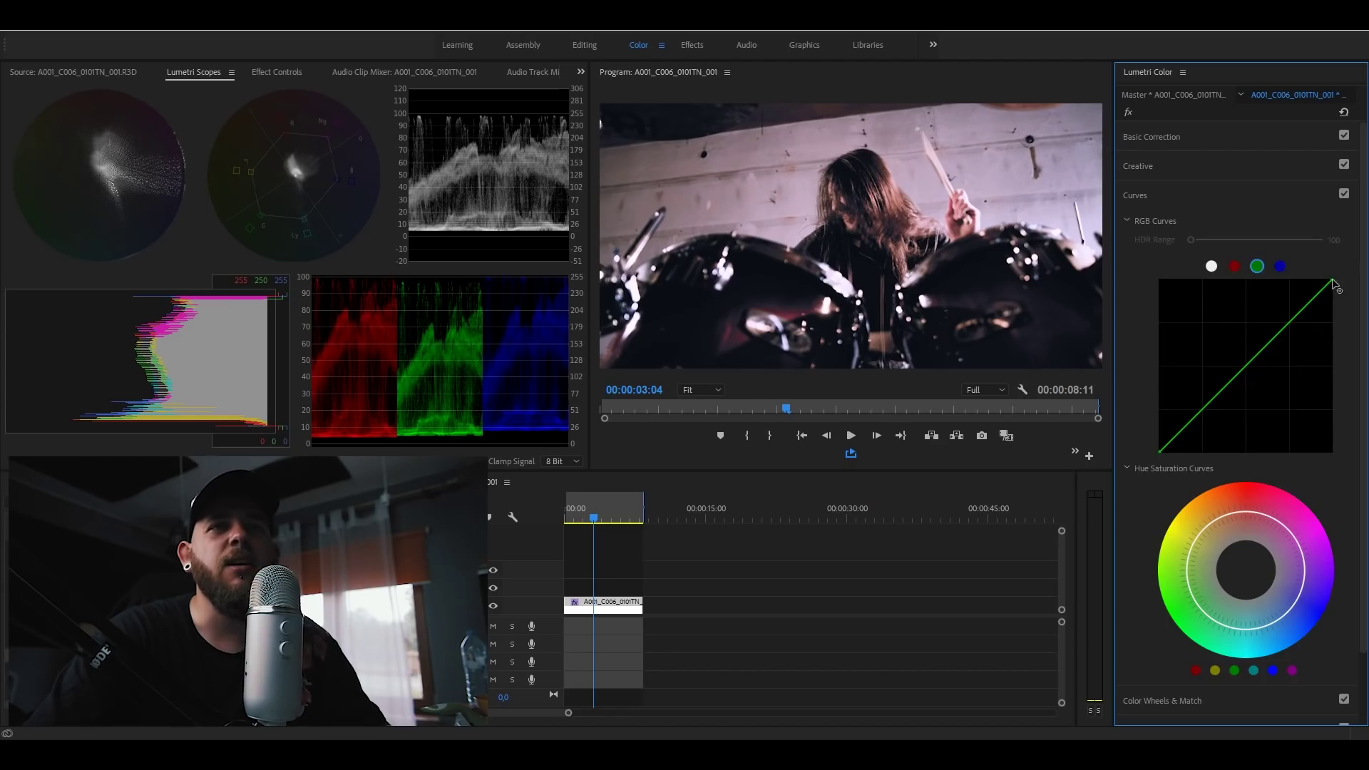
{"action": "left_click_drag", "start_coordinate": [1335, 297], "coordinate": [1344, 328]}
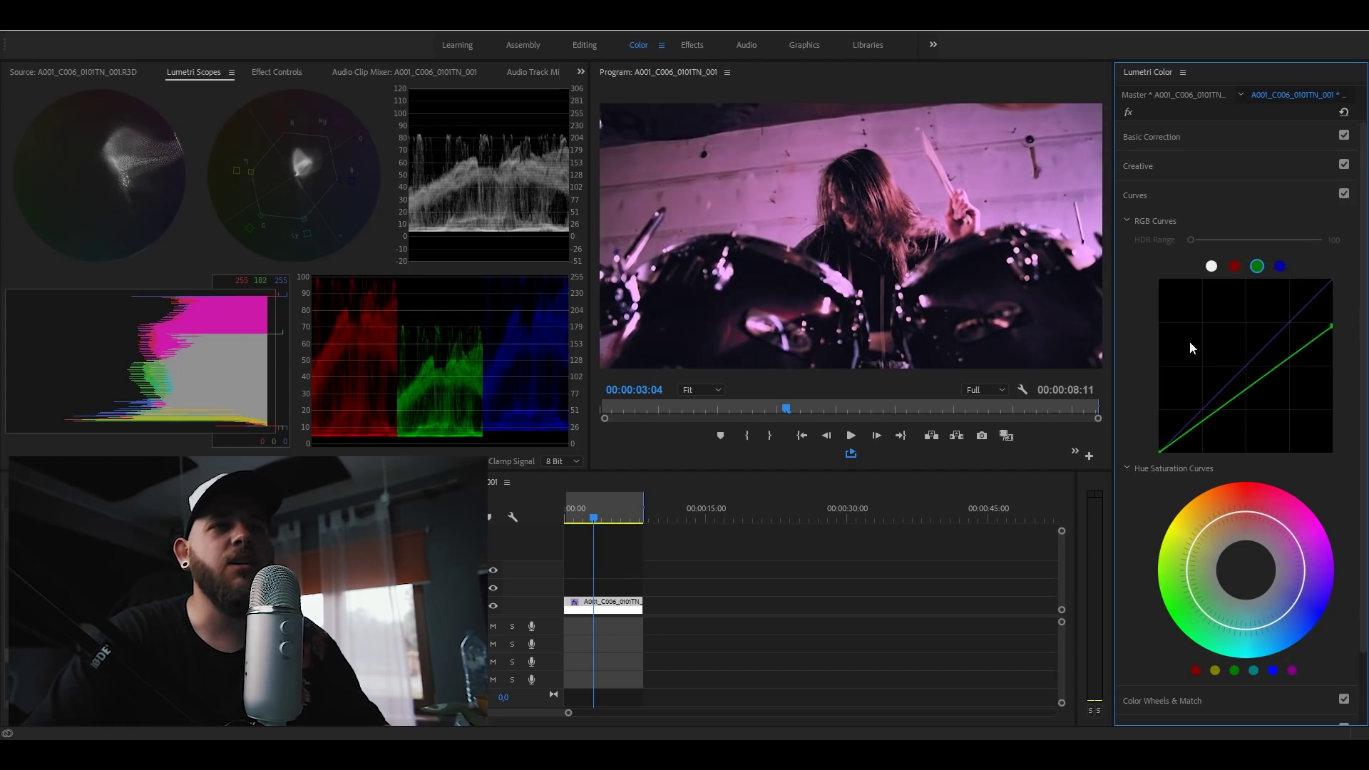
{"action": "double_click", "coordinate": [1332, 326]}
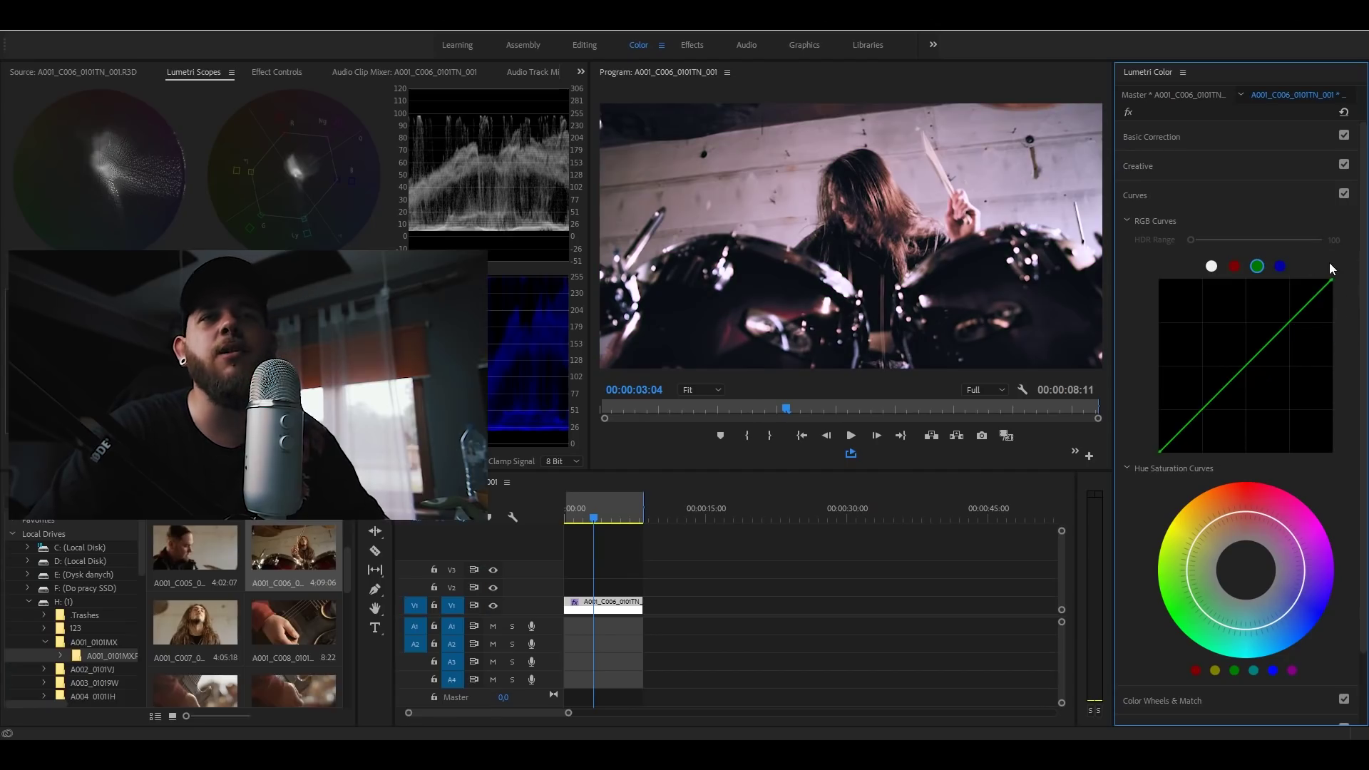
{"action": "left_click_drag", "start_coordinate": [1316, 304], "coordinate": [1305, 291]}
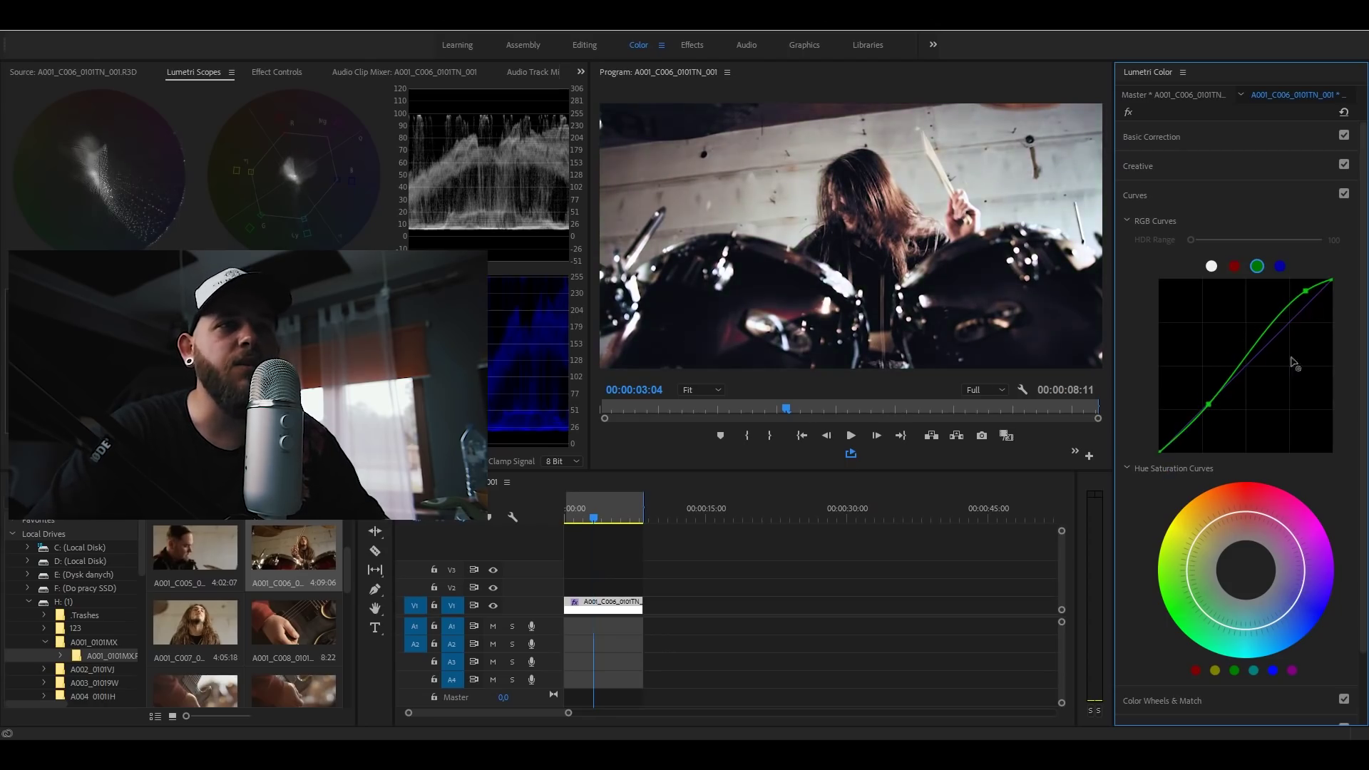
{"action": "left_click_drag", "start_coordinate": [1295, 301], "coordinate": [1289, 298]}
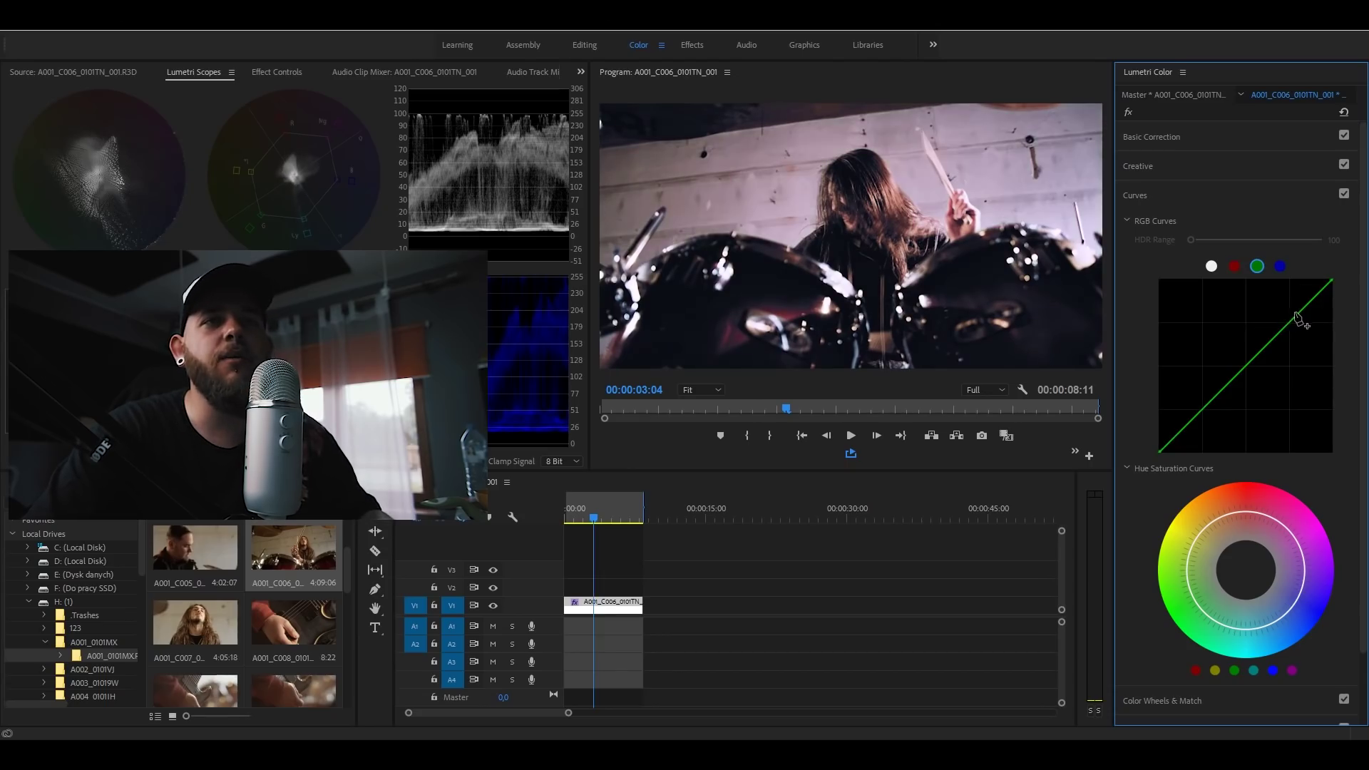
{"action": "left_click_drag", "start_coordinate": [1283, 323], "coordinate": [1276, 317]}
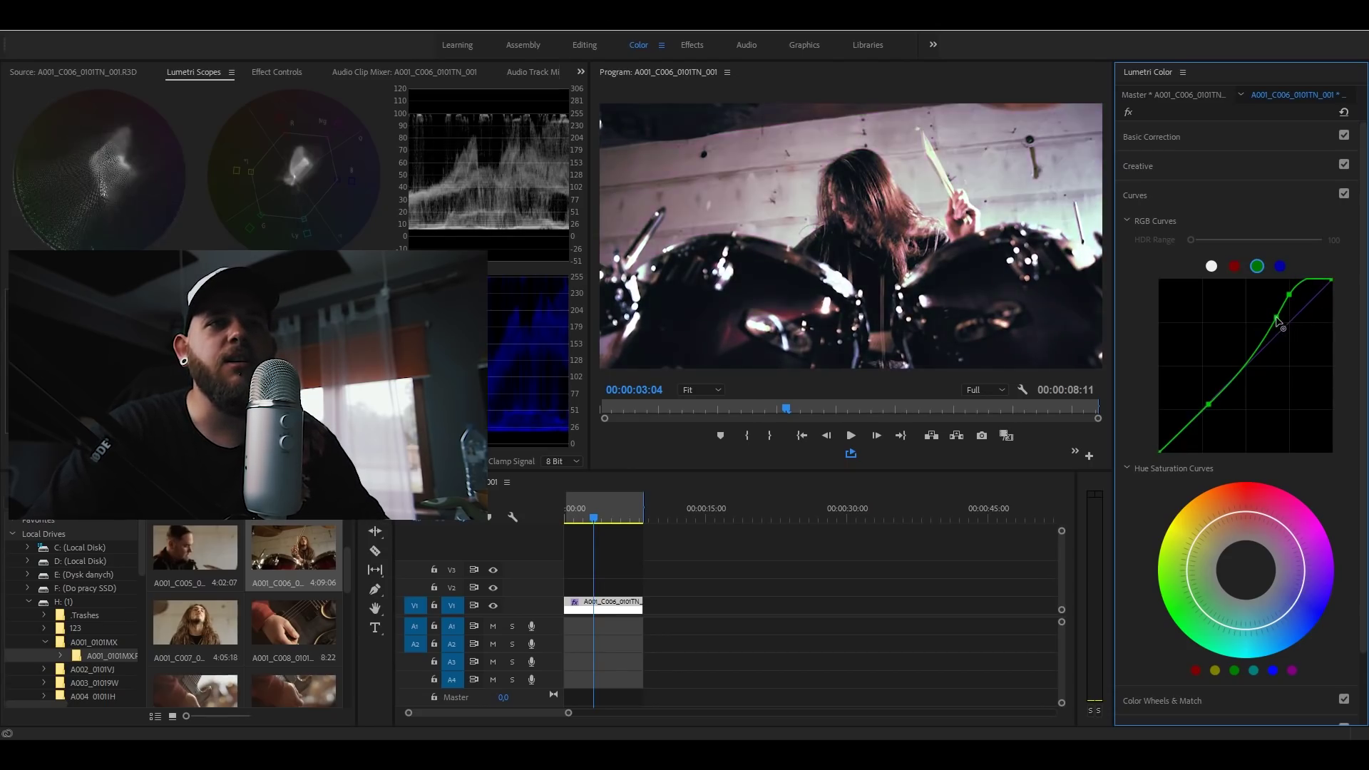
{"action": "left_click", "coordinate": [1241, 221]}
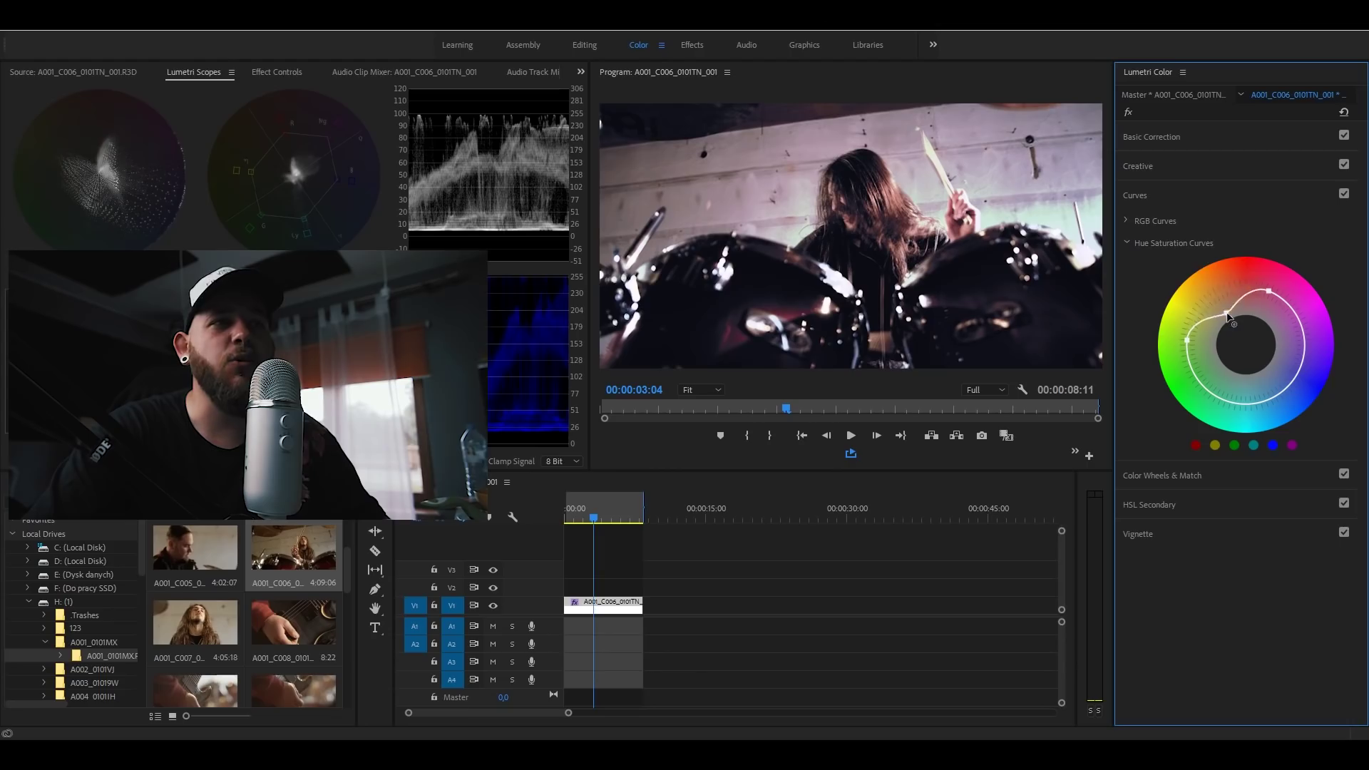
- Pull the hue saturation curve back toward a circle and add two more control points
{"action": "left_click_drag", "start_coordinate": [1194, 277], "coordinate": [1207, 297]}
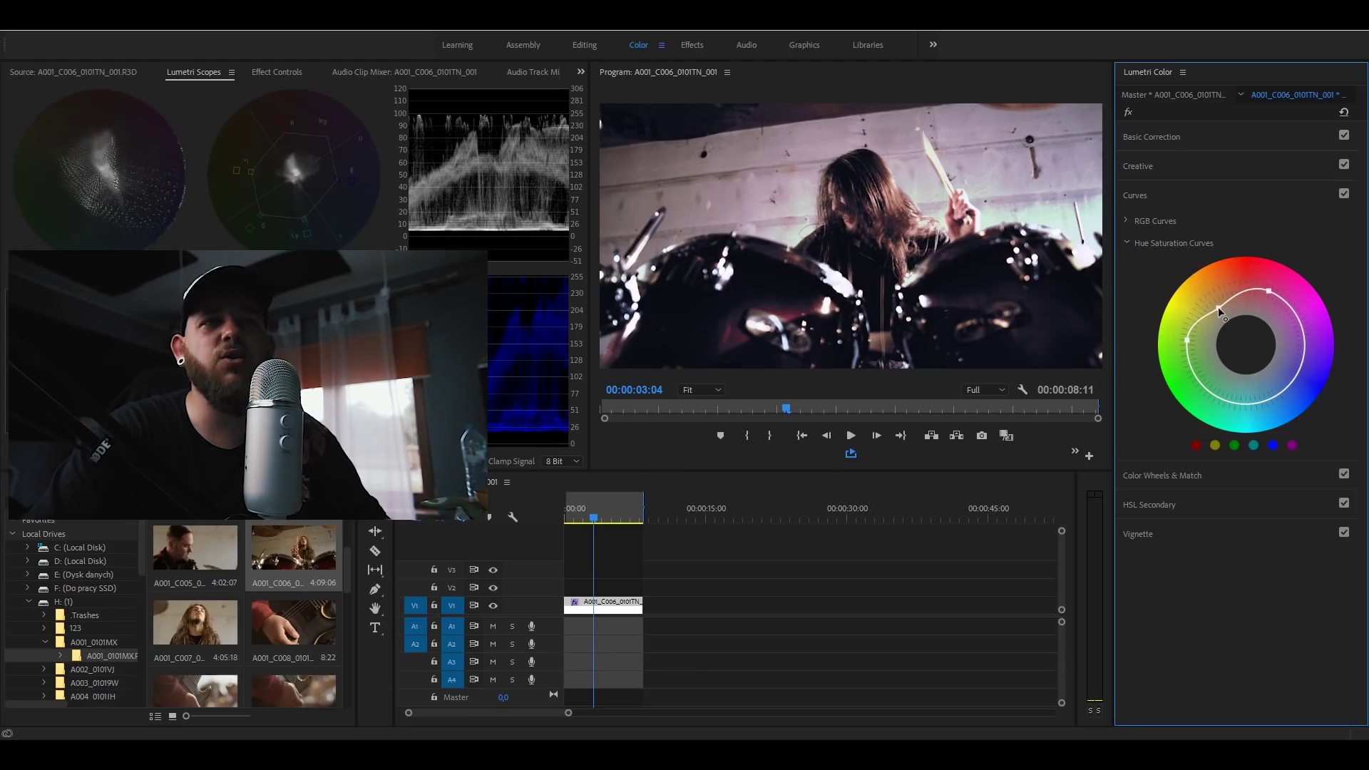
{"action": "left_click", "coordinate": [1247, 291]}
{"action": "left_click", "coordinate": [1218, 310]}
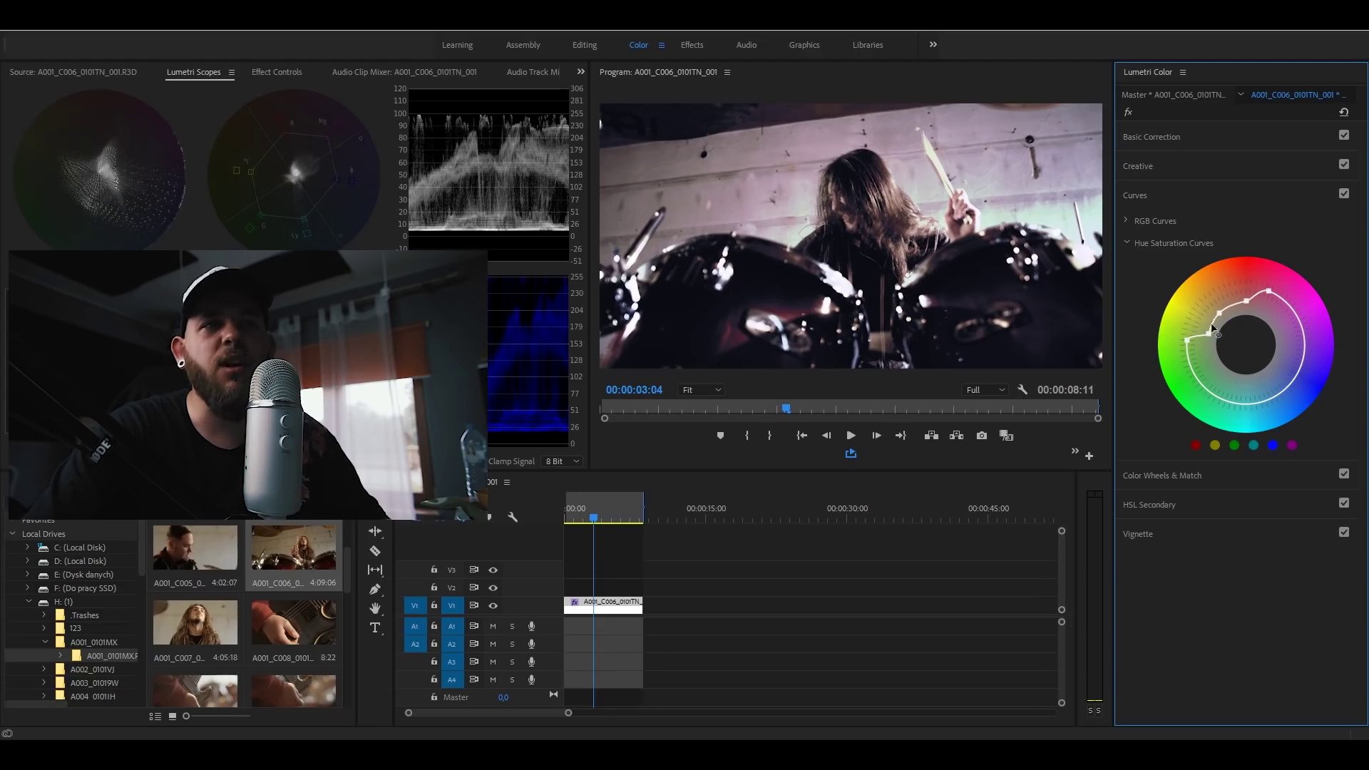
{"action": "left_click", "coordinate": [1163, 475]}
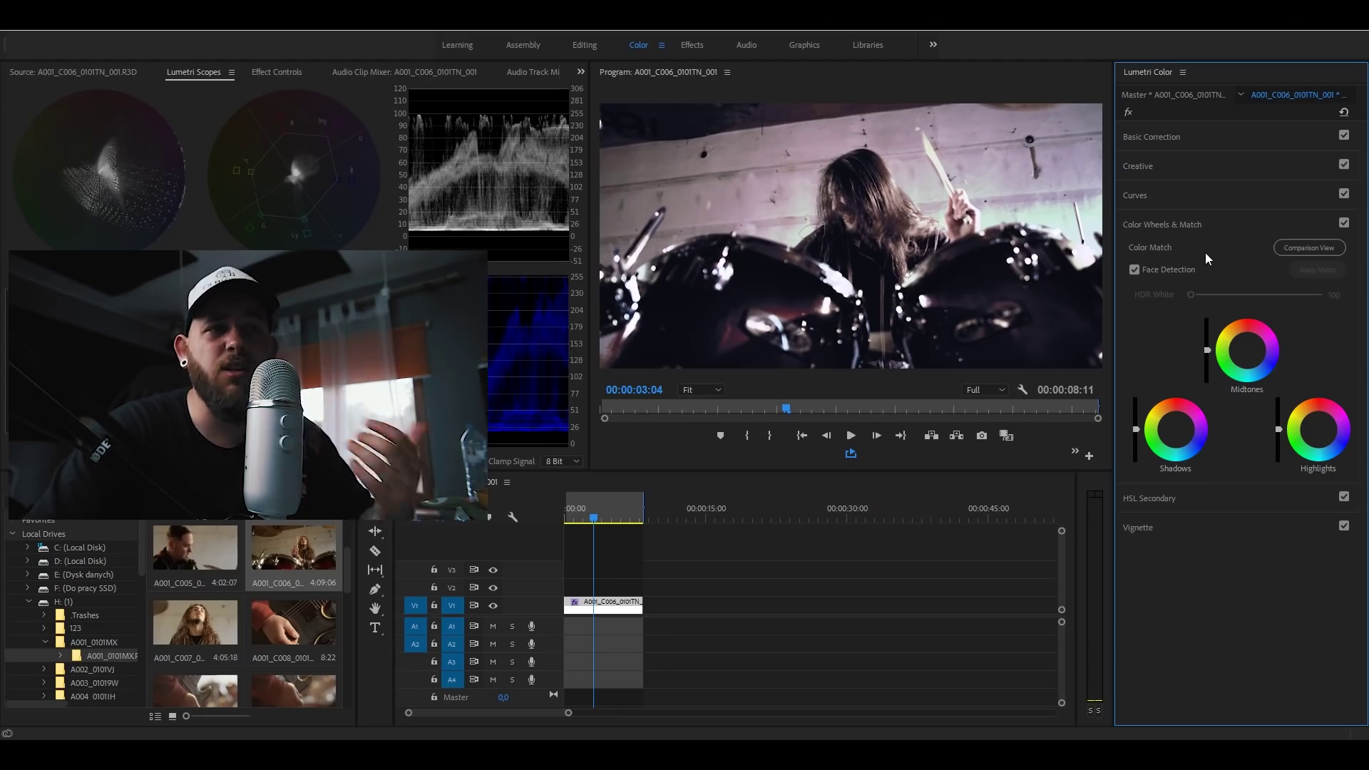
- Trial brighter shadows and adjusted highlights, then undo back to the default levels
{"action": "left_click_drag", "start_coordinate": [1135, 429], "coordinate": [1135, 419]}
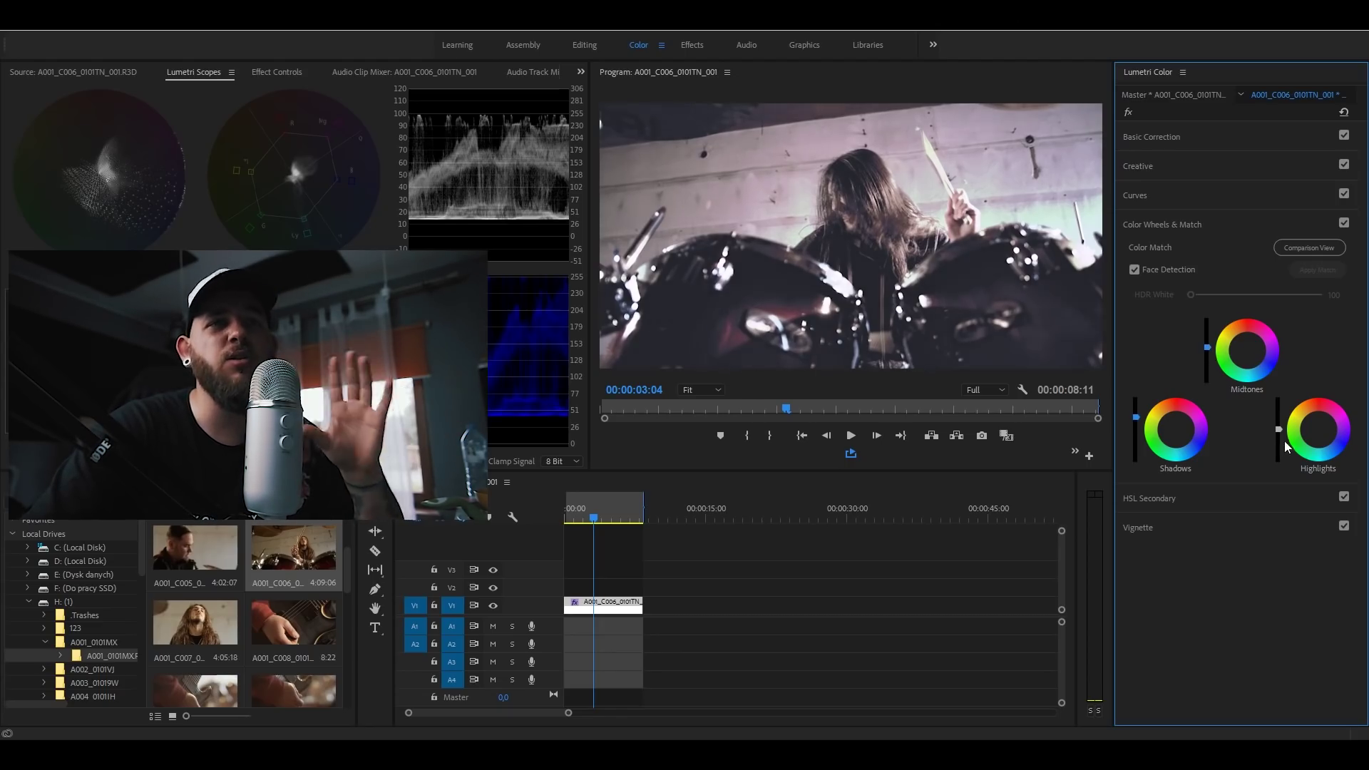
{"action": "left_click_drag", "start_coordinate": [1278, 430], "coordinate": [1279, 429]}
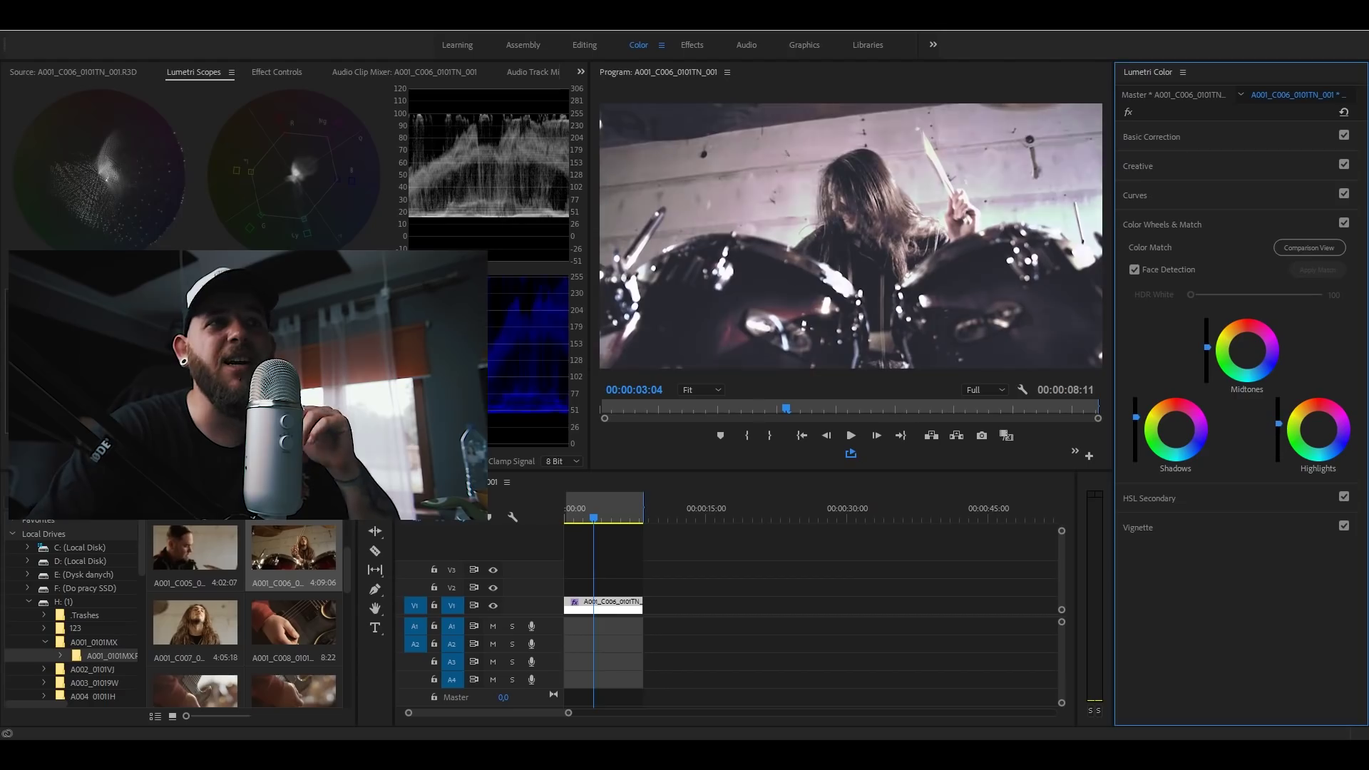
{"action": "key", "text": "ctrl+z"}
{"action": "key", "text": "ctrl+z"}
{"action": "key", "text": "ctrl+z"}
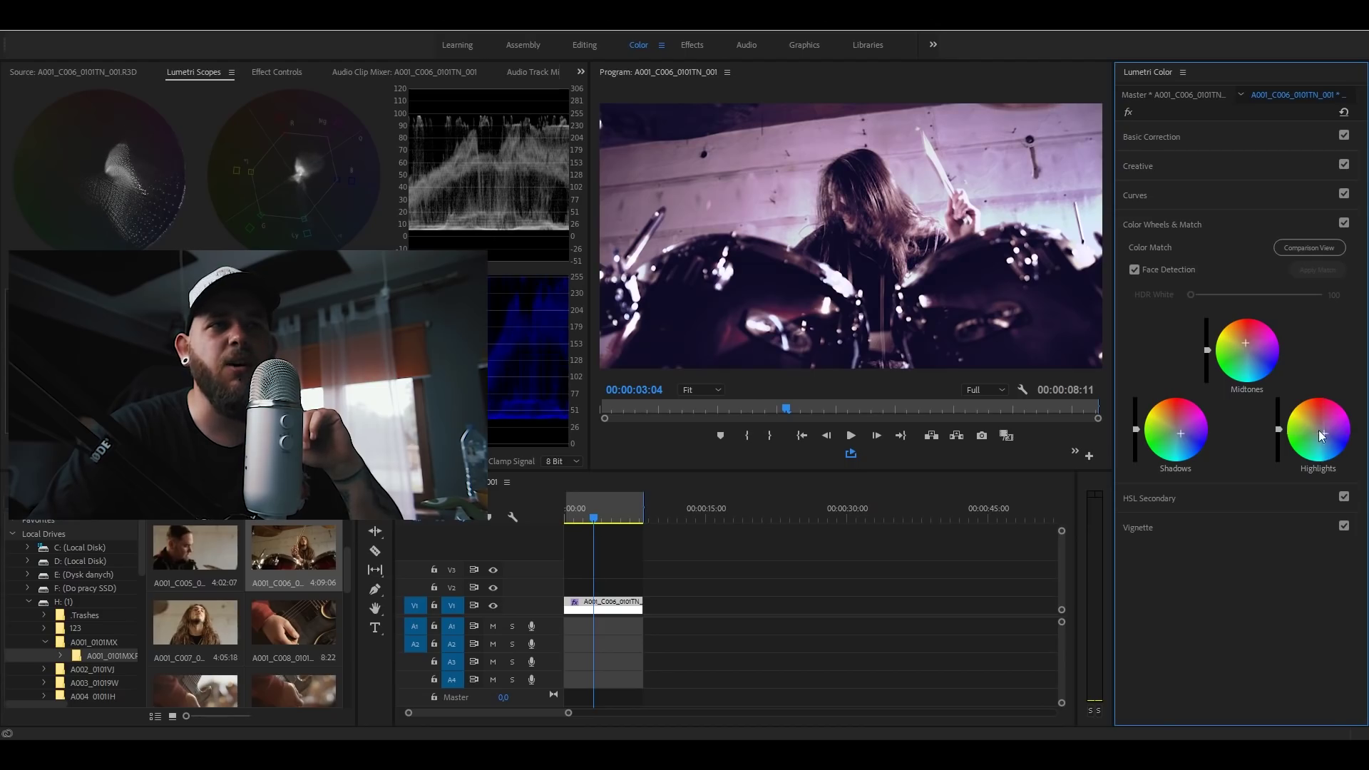
{"action": "left_click", "coordinate": [1149, 497]}
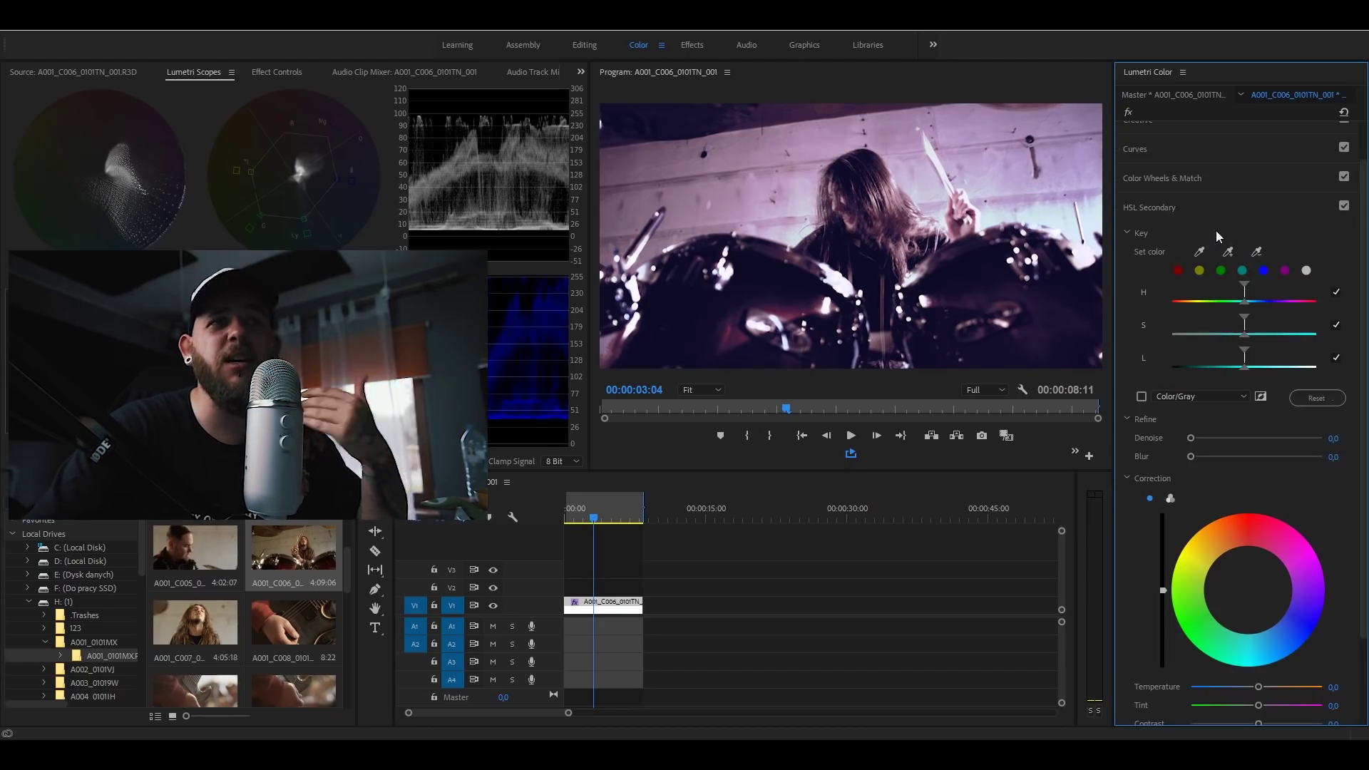
- Key the yellow tones in HSL Secondary and cool them with Temperature -79.5 and Tint 64.3
{"action": "left_click", "coordinate": [1201, 271]}
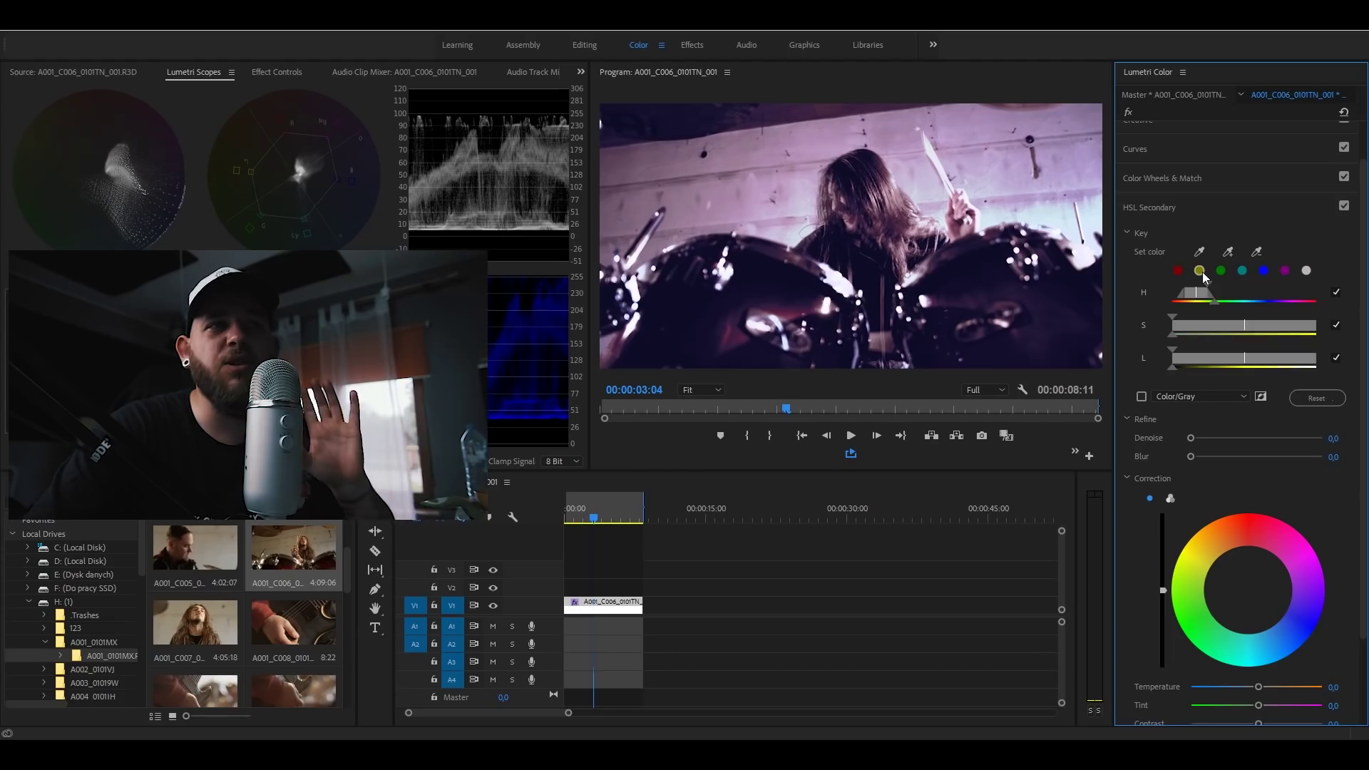
{"action": "scroll", "coordinate": [1212, 357], "scroll_direction": "down", "scroll_amount": 2}
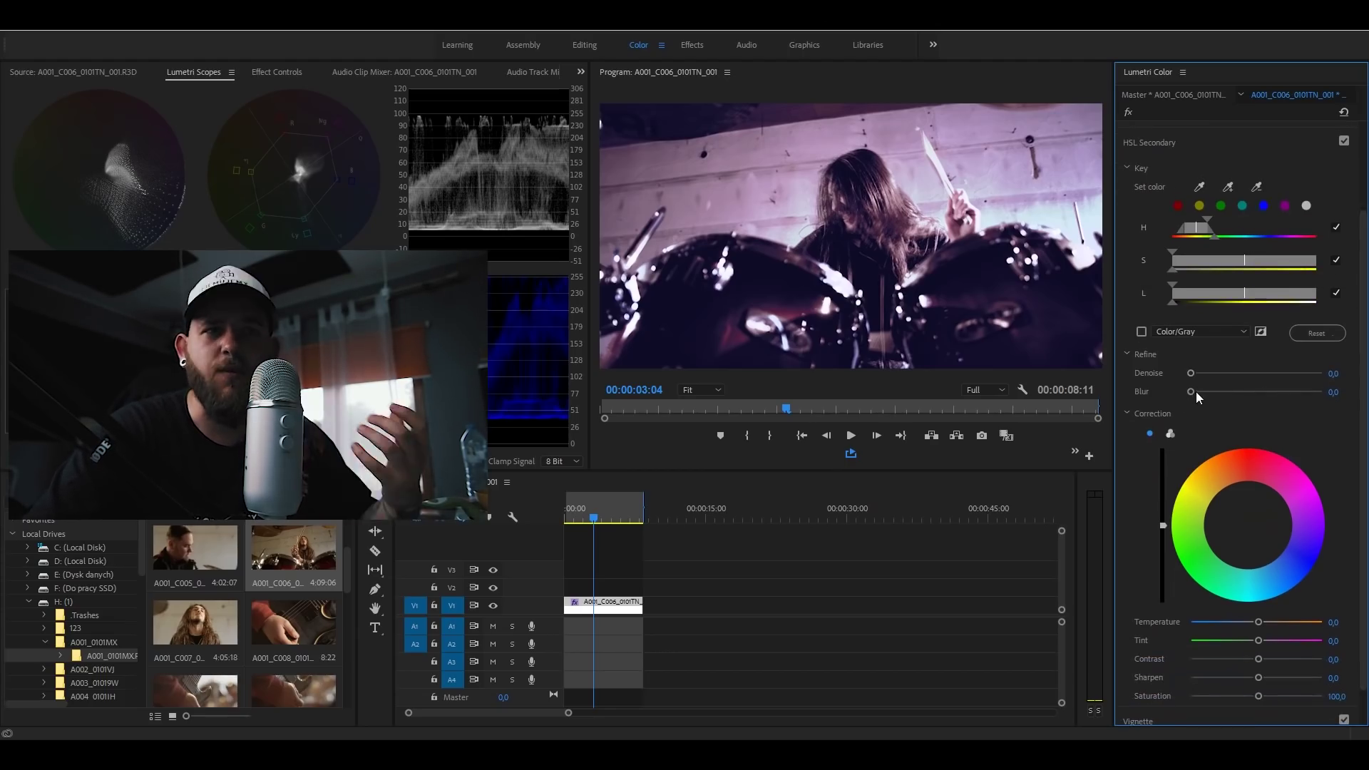
{"action": "scroll", "coordinate": [1195, 392], "scroll_direction": "down", "scroll_amount": 1}
{"action": "mouse_move", "coordinate": [1259, 579]}
{"action": "left_mouse_down"}
{"action": "mouse_move", "coordinate": [1204, 579]}
{"action": "mouse_move", "coordinate": [1283, 598]}
{"action": "mouse_move", "coordinate": [1296, 634]}
{"action": "left_mouse_up"}
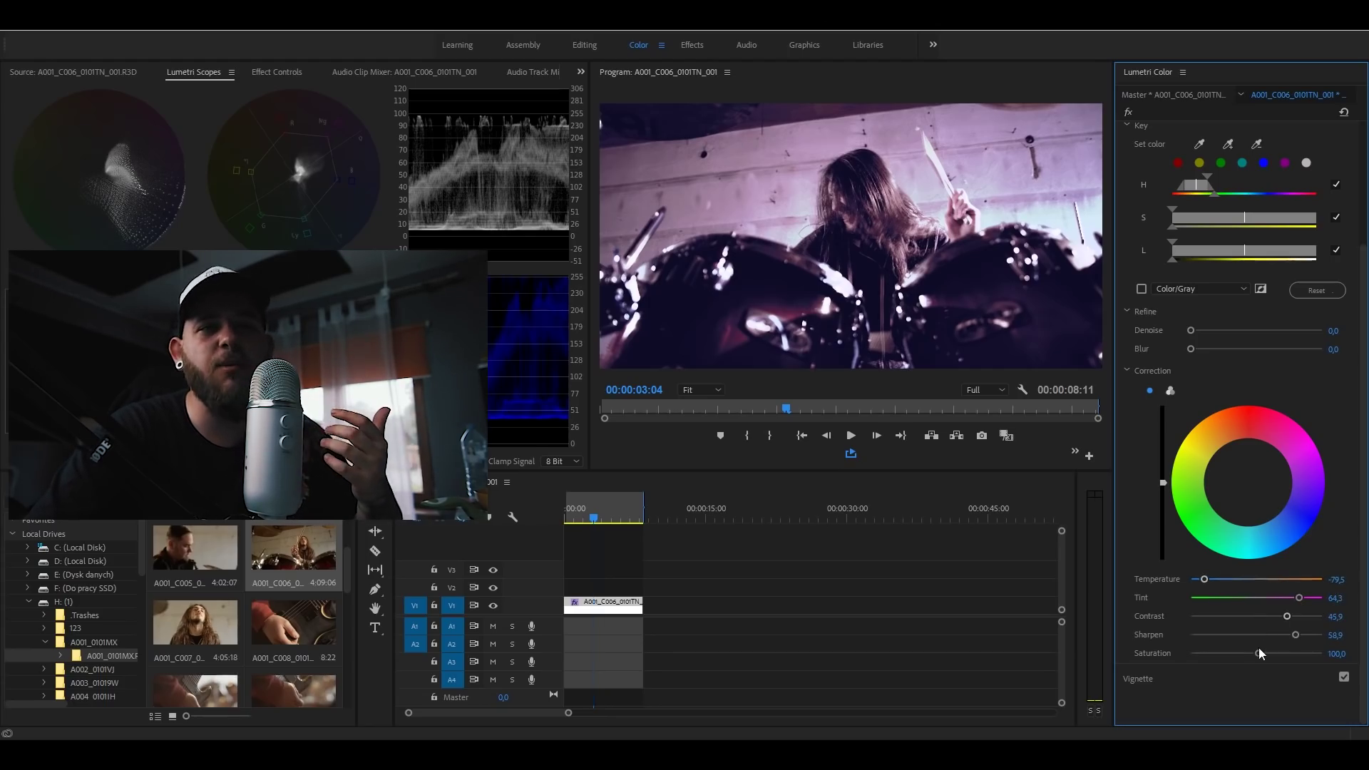
- Add a slight vignette darkening the frame edges, then switch it off to compare
{"action": "left_click", "coordinate": [1241, 676]}
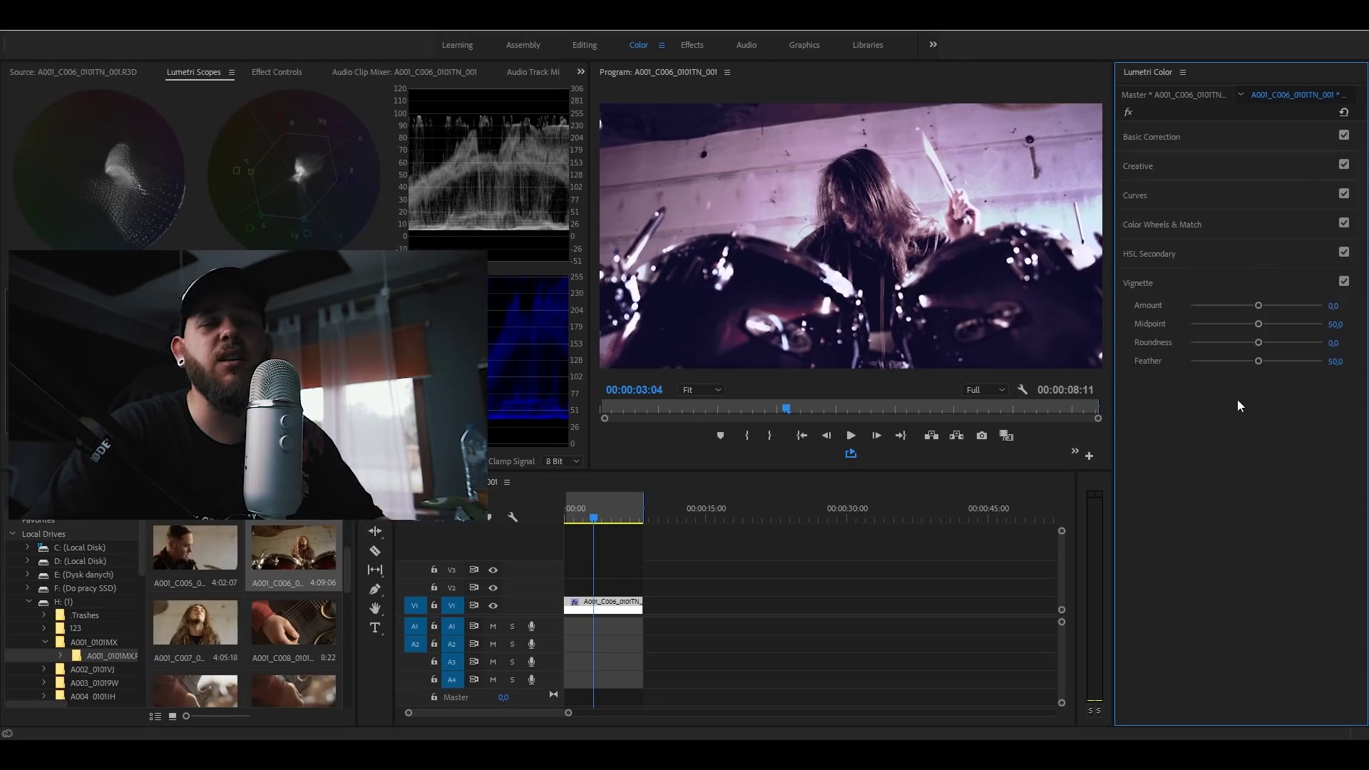
{"action": "mouse_move", "coordinate": [1251, 306]}
{"action": "left_mouse_down"}
{"action": "mouse_move", "coordinate": [1220, 307]}
{"action": "mouse_move", "coordinate": [1242, 325]}
{"action": "left_mouse_up"}
{"action": "left_click", "coordinate": [1344, 281]}
{"action": "left_click", "coordinate": [1259, 284]}
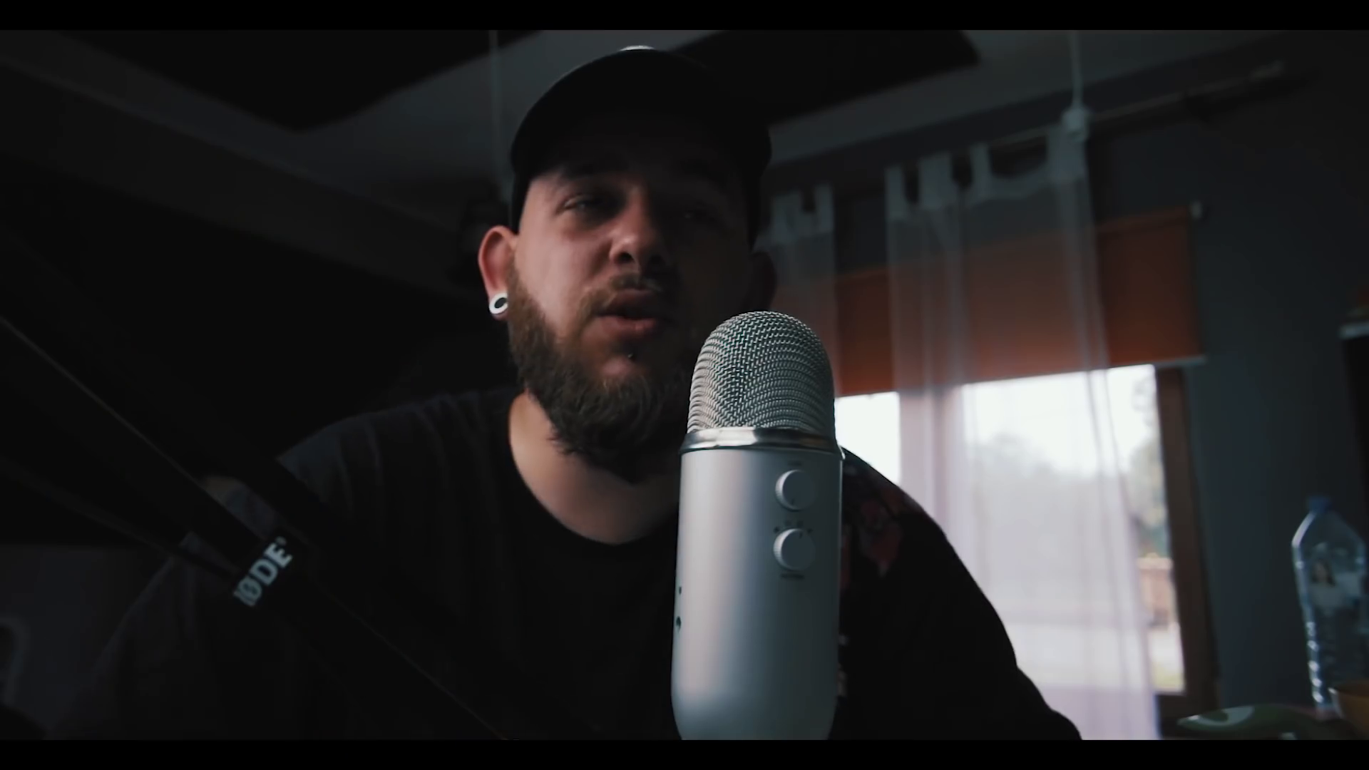